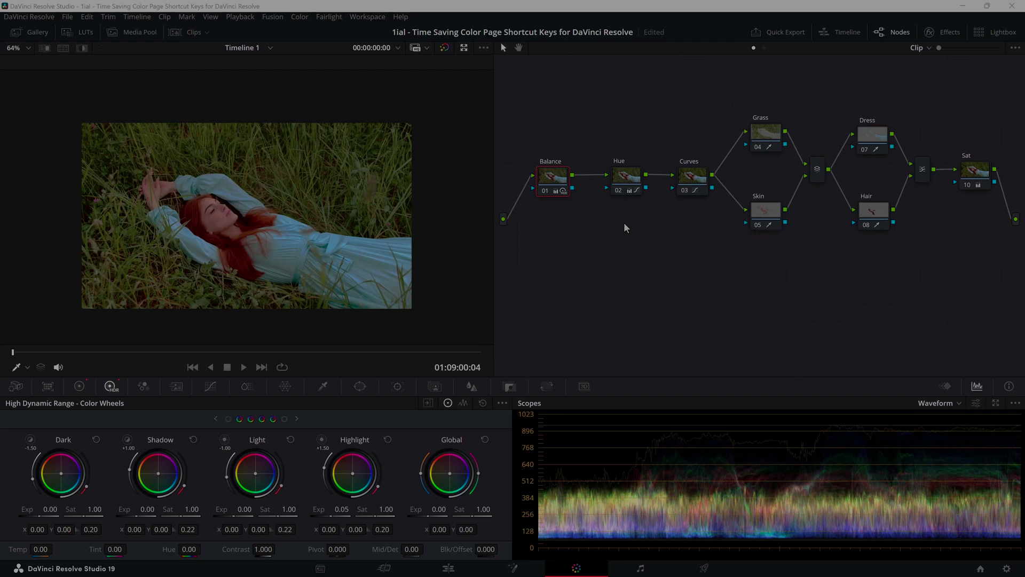
Step: Reorder the grass clip's node tree: Sat first, Hue at the end, Balance and Sat swapped
drag(625, 179, 626, 219)
drag(552, 179, 559, 229)
drag(962, 194, 577, 174)
drag(626, 217, 977, 200)
drag(559, 230, 574, 176)
drag(977, 200, 649, 185)
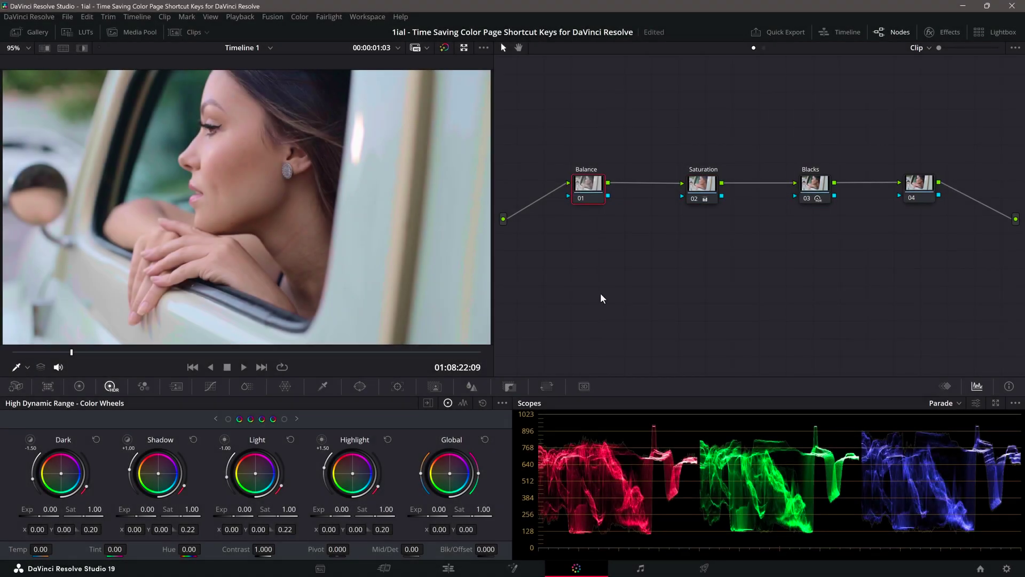
Step: On the car clip, add an 'S' node below Balance, an 'Alt S' serial node, and a parallel node beside Saturation
drag(592, 228, 545, 272)
text(Shift S)
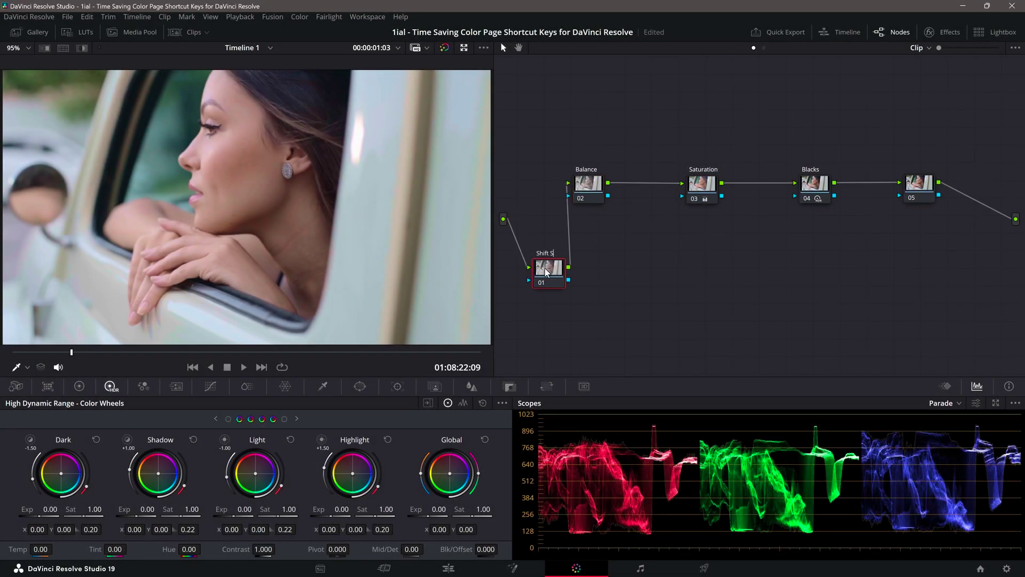
click(587, 185)
key(alt+s)
text(Alt S)
click(702, 187)
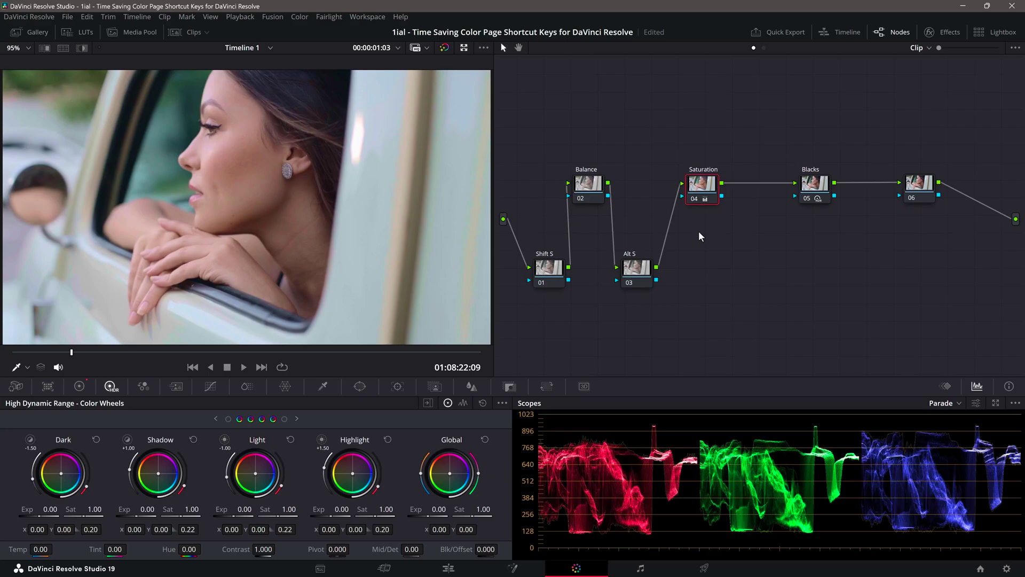
key(alt+p)
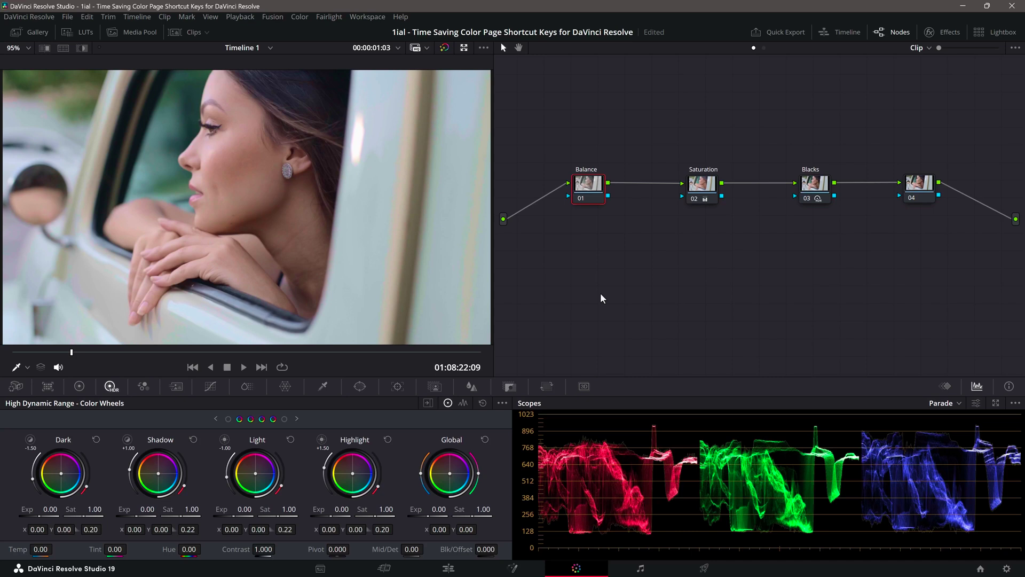
Step: Add a Shift+S node labelled 'S' before Balance and an Alt+S serial node after Balance
key(alt+shift+semicolon)
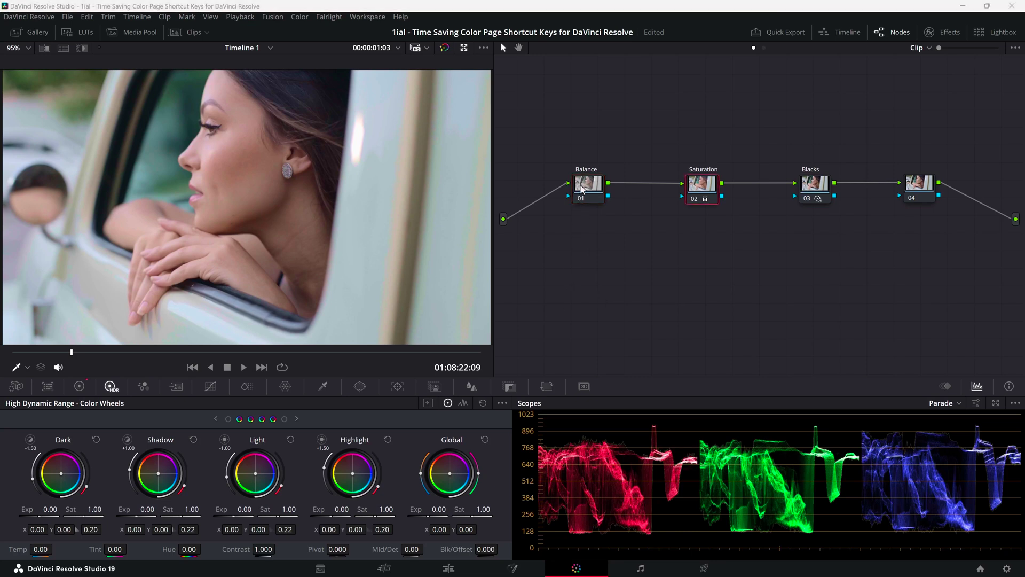
click(582, 188)
key(shift+s)
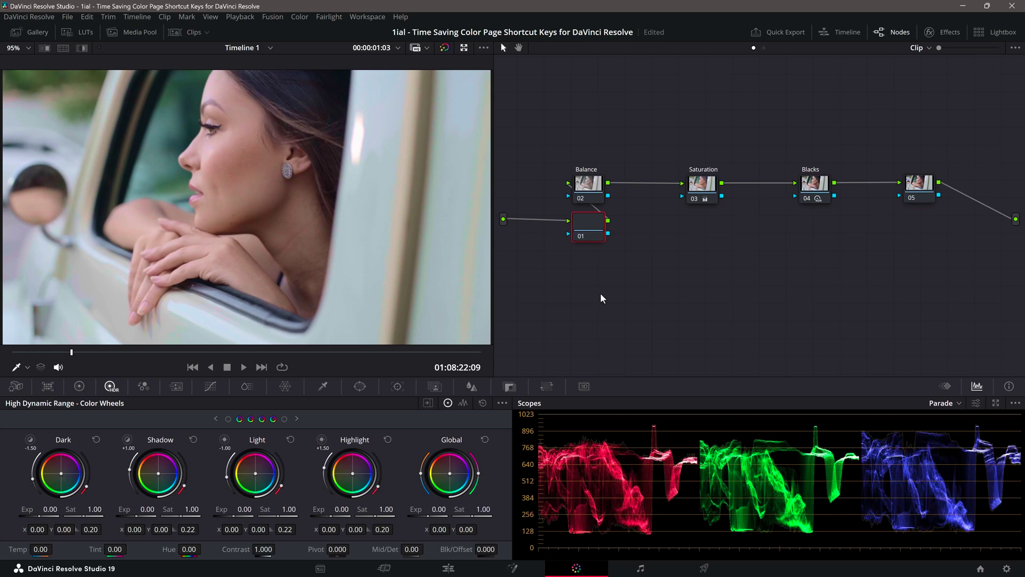
drag(584, 222, 546, 272)
text(Shift S)
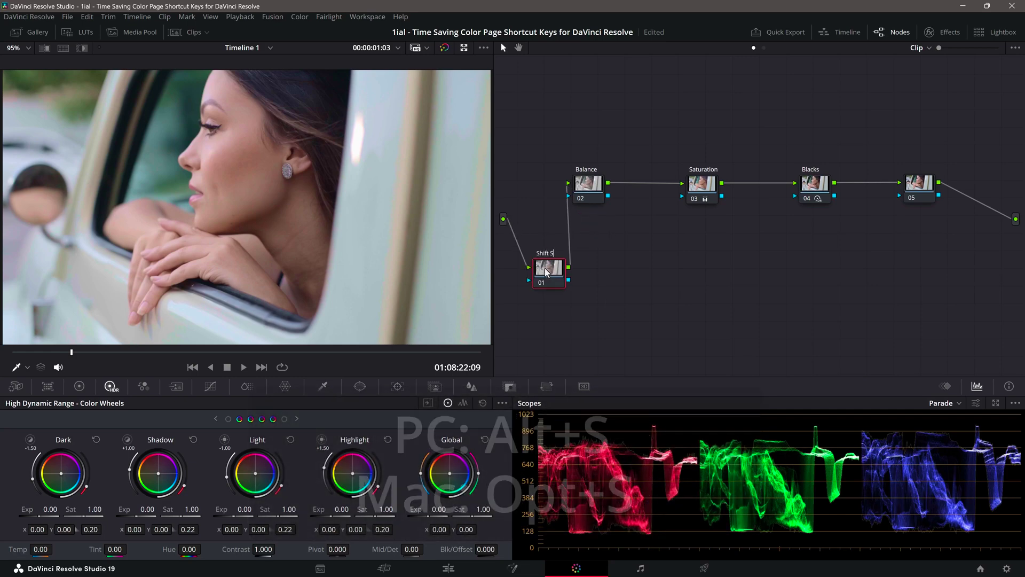
click(587, 184)
key(alt+s)
drag(646, 191, 641, 275)
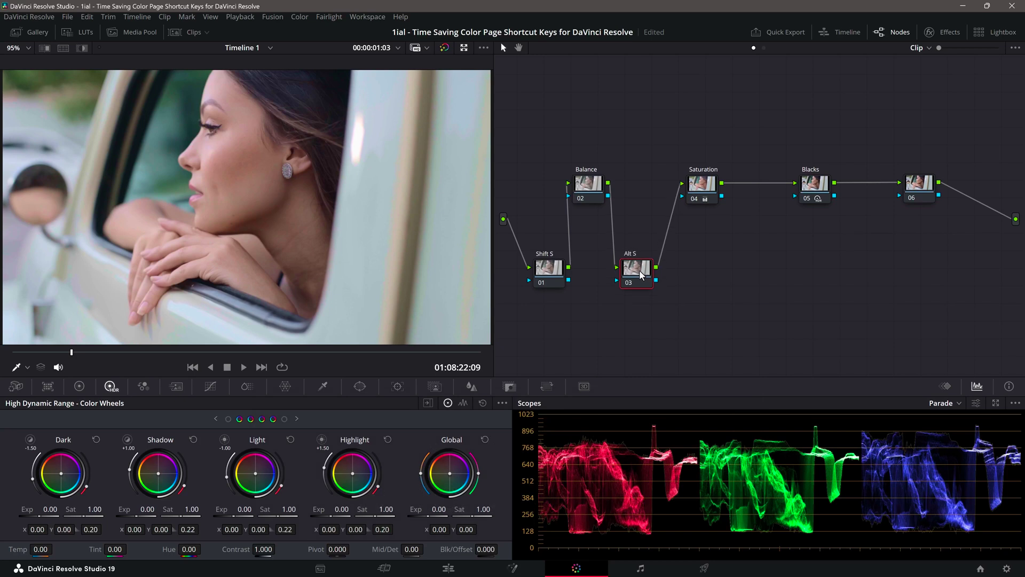
Step: Add an 'Alt P' parallel node to Saturation, an 'Alt L' layer node to Blacks, and an Alt+O node after node 10
click(708, 188)
key(alt+p)
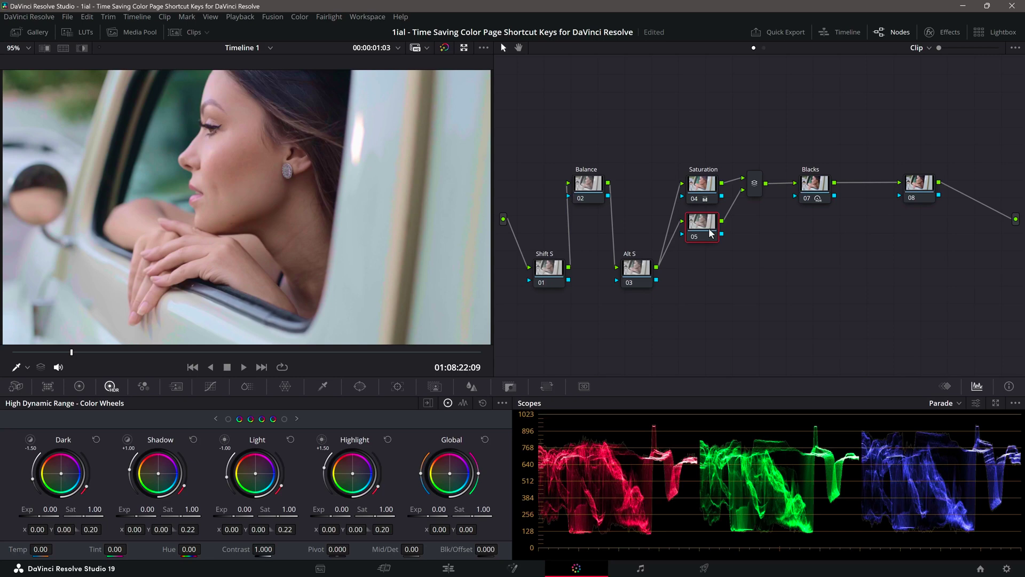
text(Alt P)
key(Return)
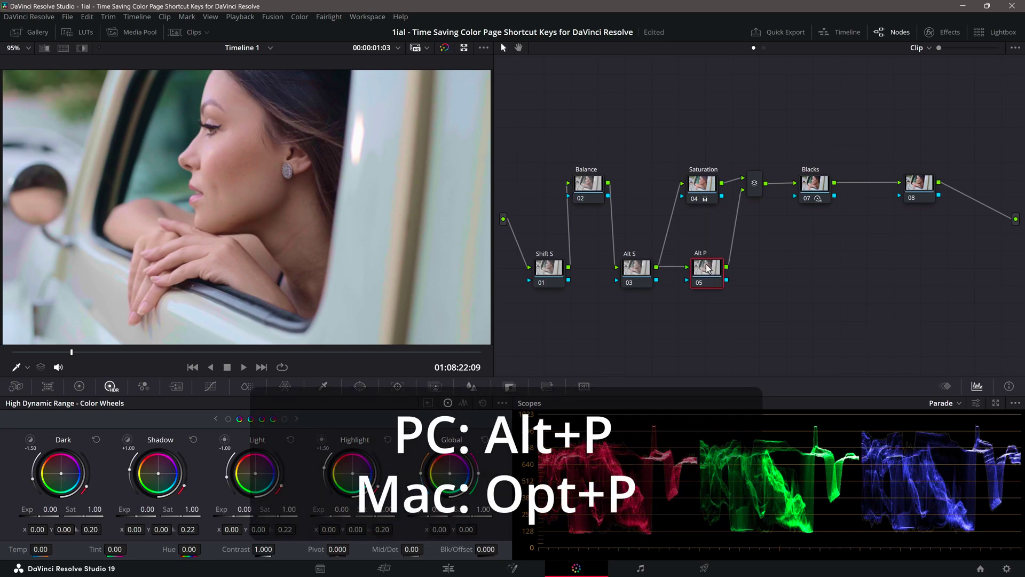
click(817, 187)
key(alt+l)
text(Alt)
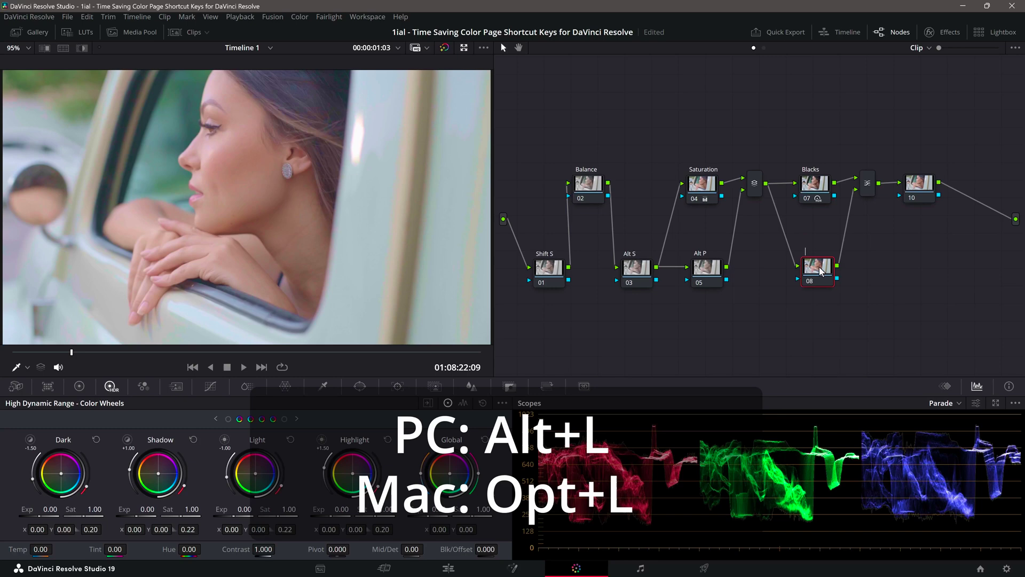
text( L)
key(Return)
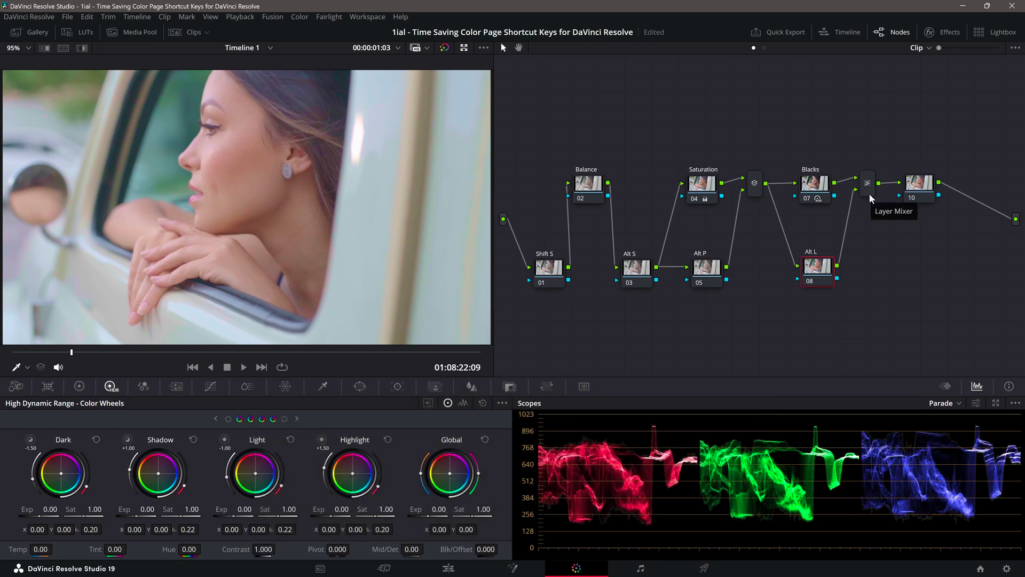
click(927, 197)
key(alt+o)
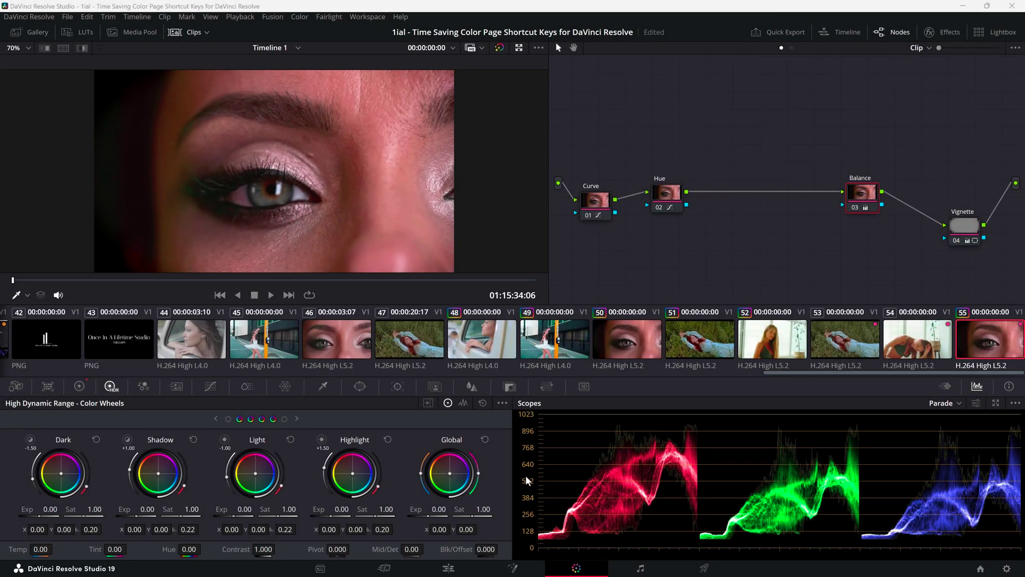
Step: Apply clip 55's Curve, Hue, Balance and Vignette grade to grass clip 53 with a middle-click
click(846, 344)
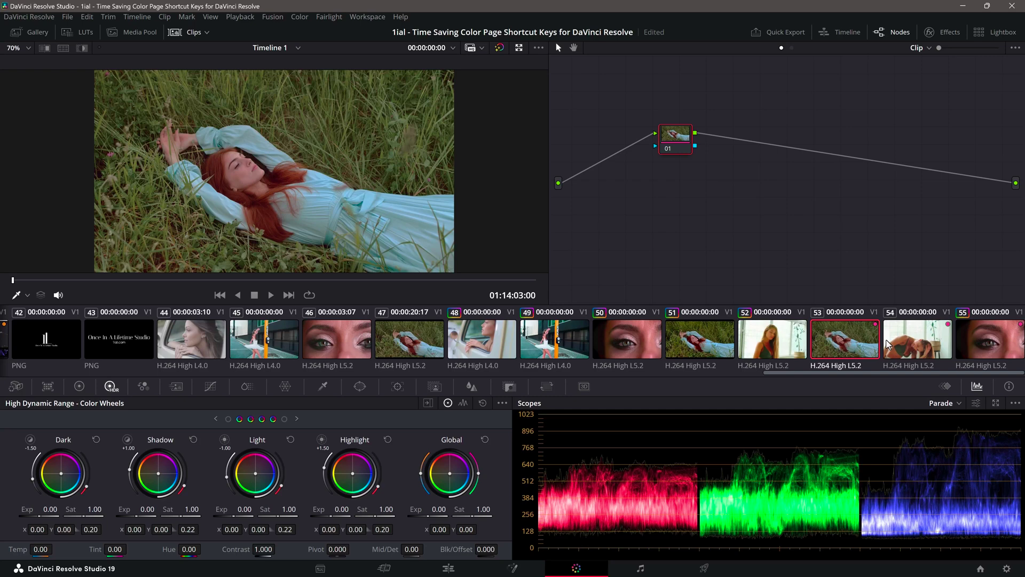
click(906, 345)
click(990, 341)
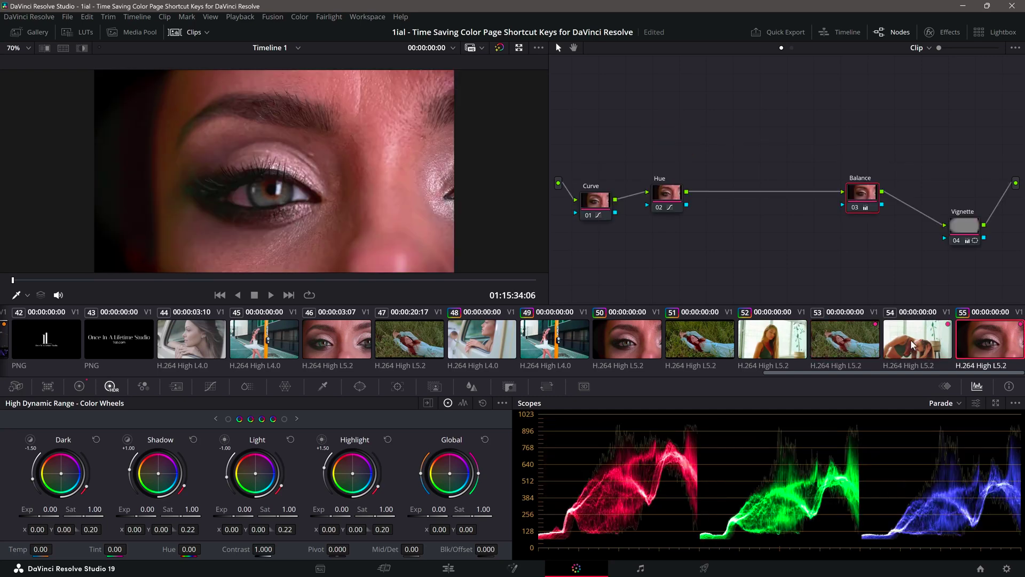
click(849, 347)
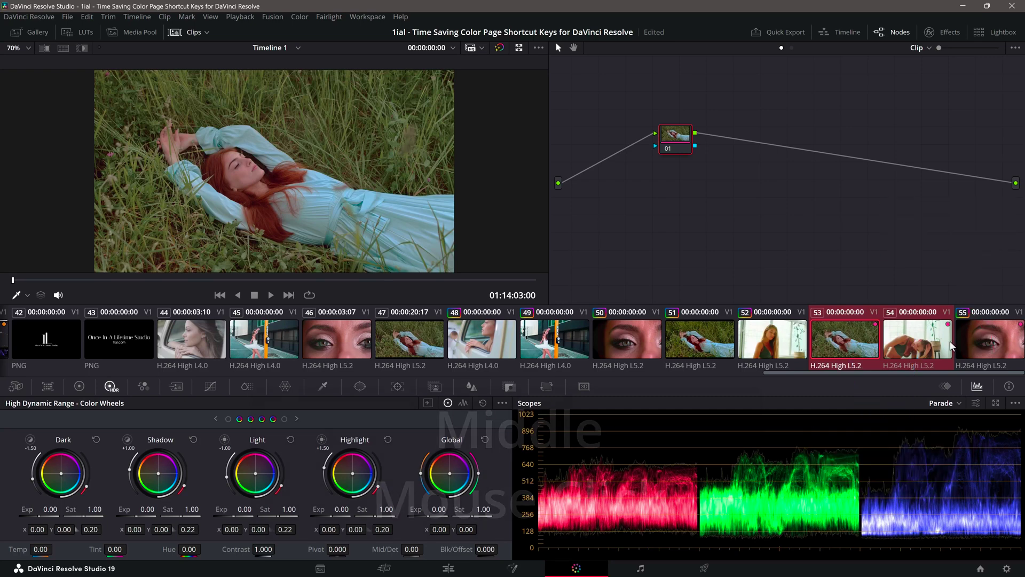
middle_click(990, 345)
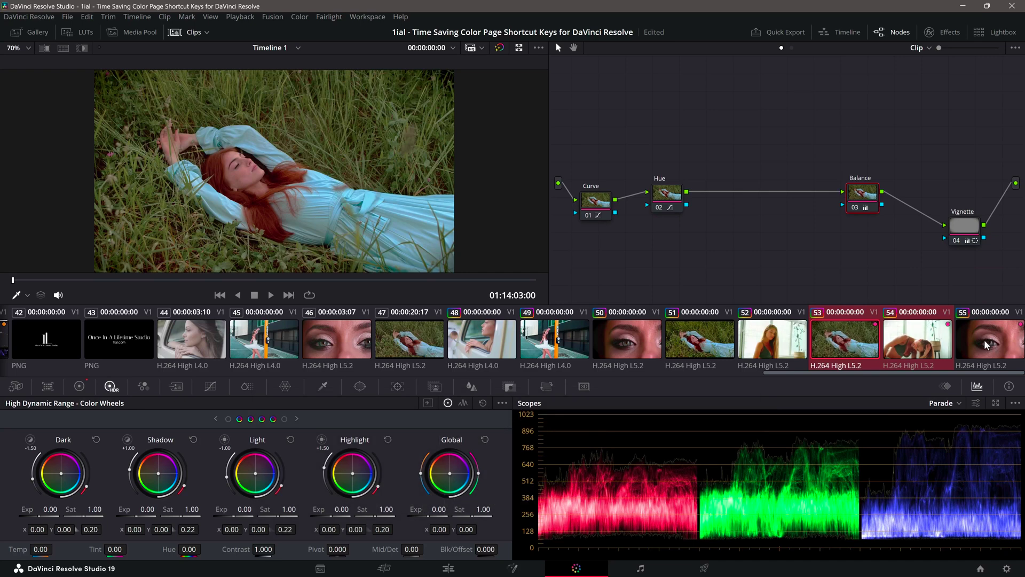
click(850, 341)
Step: Paste clip 51's Curves node into a new serial node after Hue on grass clip 53
key(Down)
key(Down)
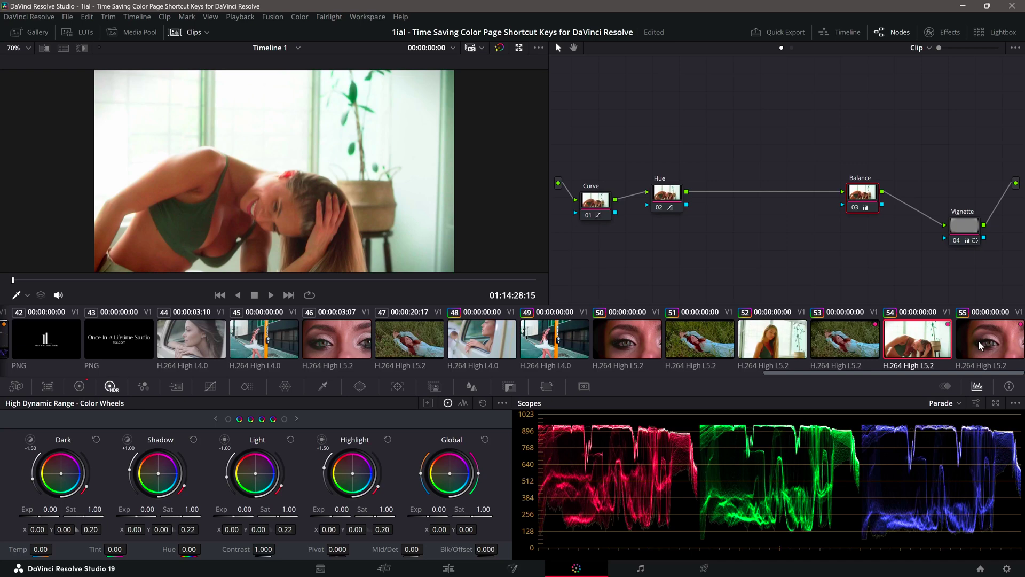
click(847, 342)
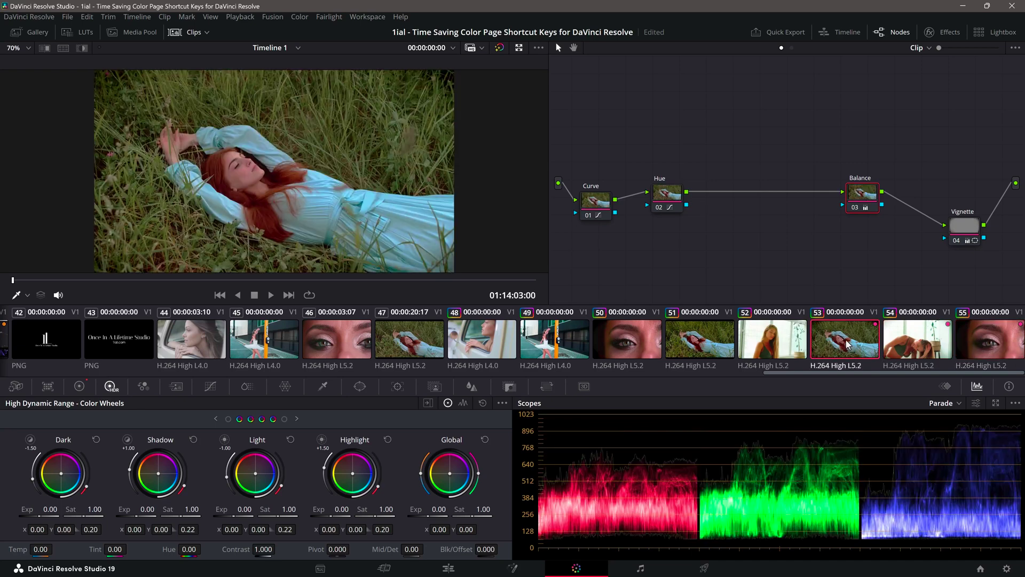
click(703, 341)
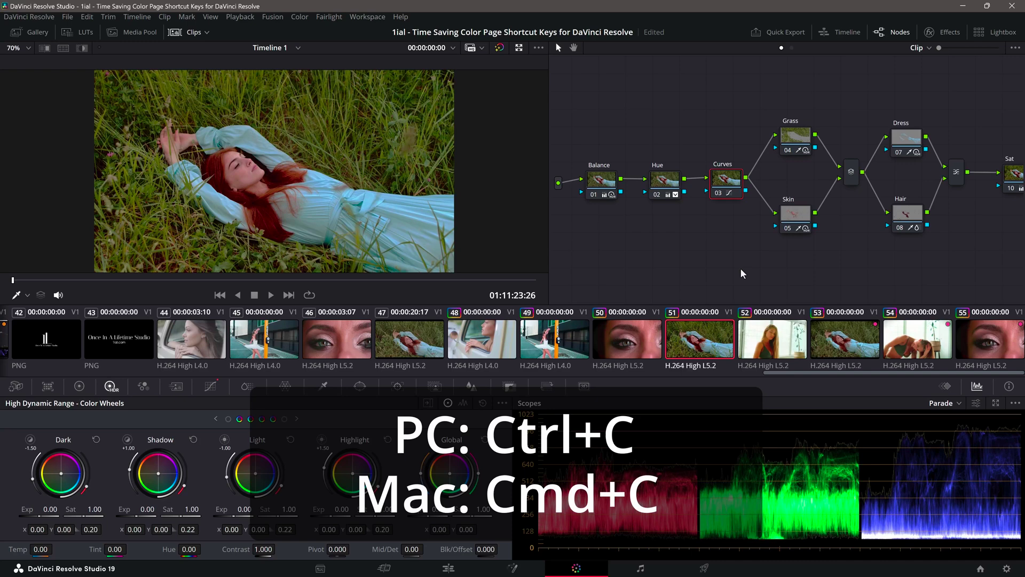
click(845, 341)
click(669, 197)
key(alt+s)
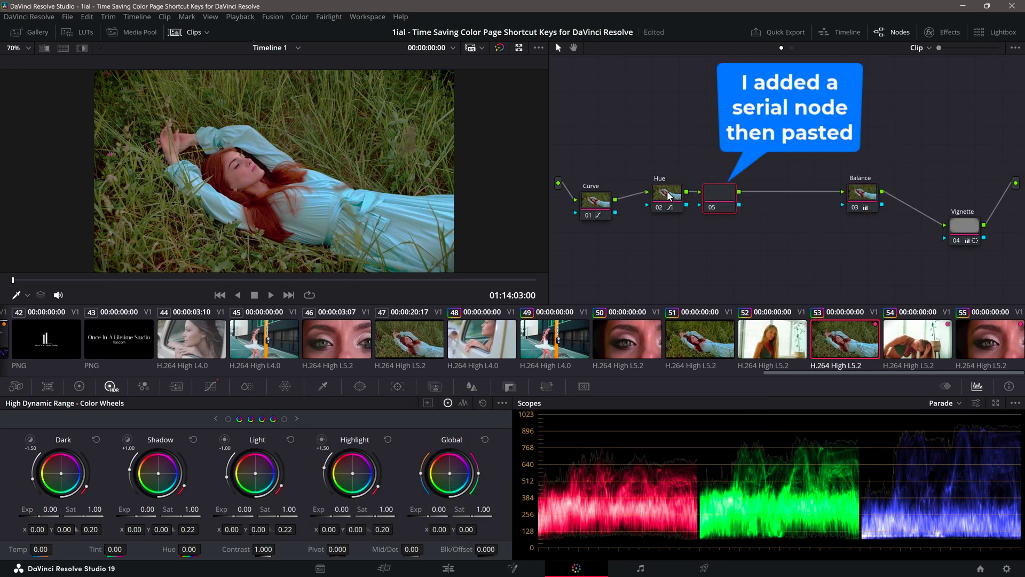
key(ctrl+v)
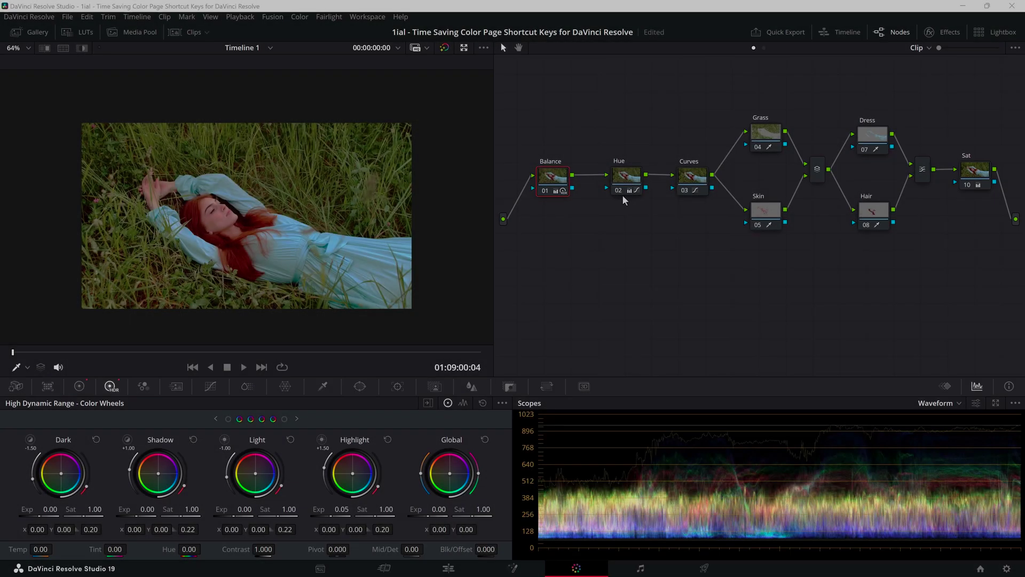
Step: Rearrange the tree: Sat first, Hue at the end, Sat and Balance swapped
drag(626, 184, 626, 223)
drag(553, 181, 559, 235)
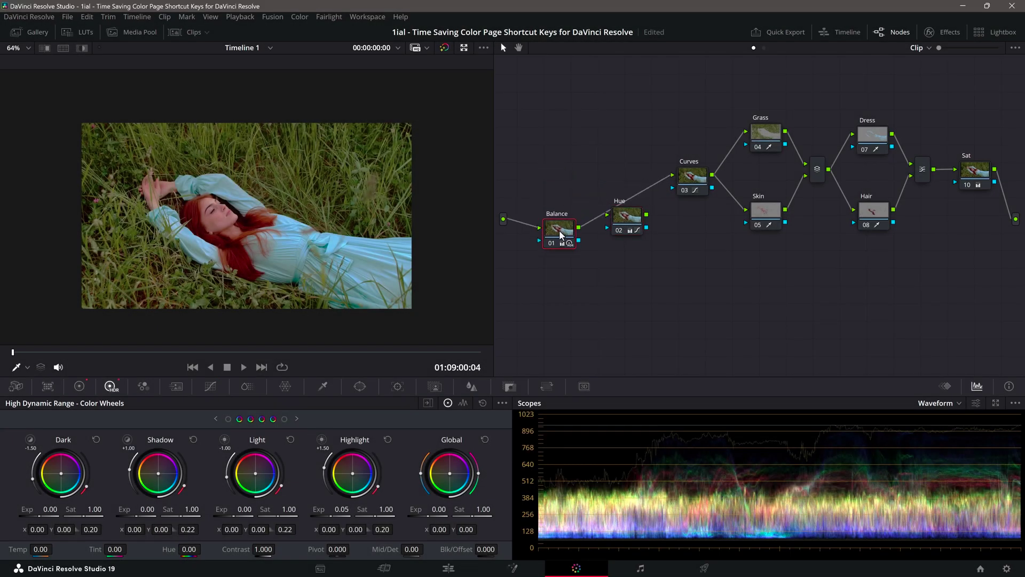
drag(975, 176, 577, 174)
drag(627, 217, 981, 203)
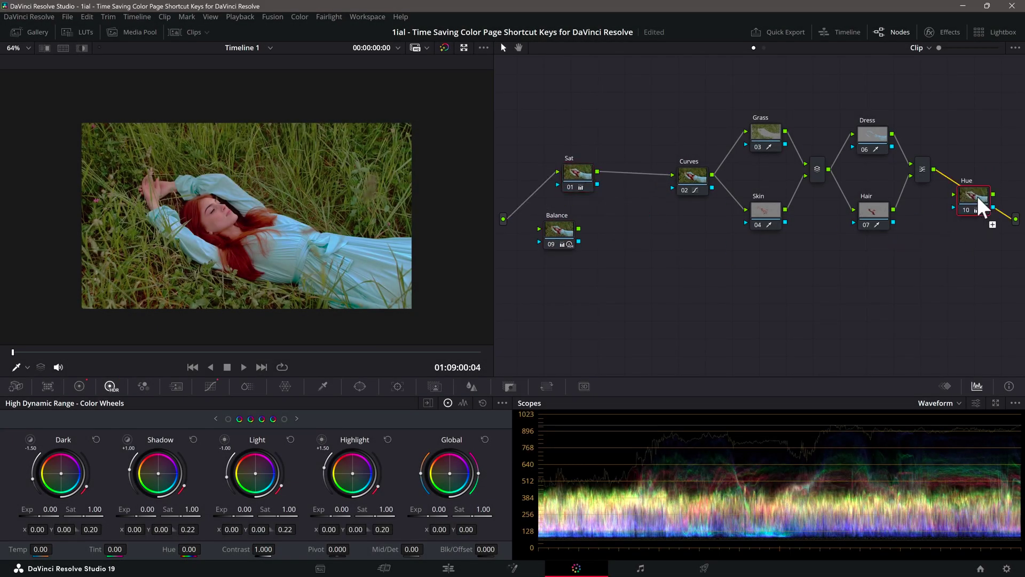
drag(559, 229, 641, 179)
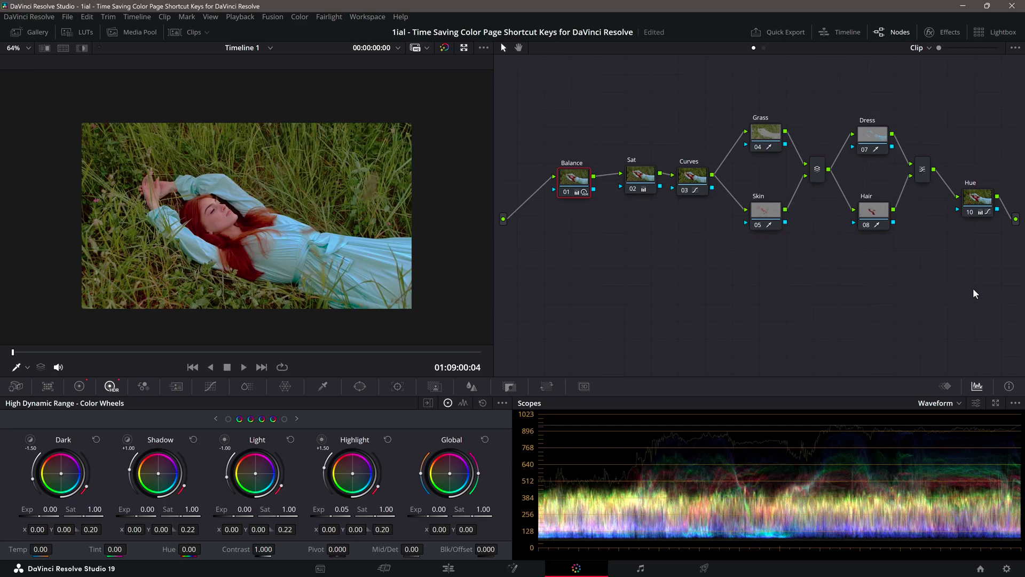
drag(976, 202, 647, 185)
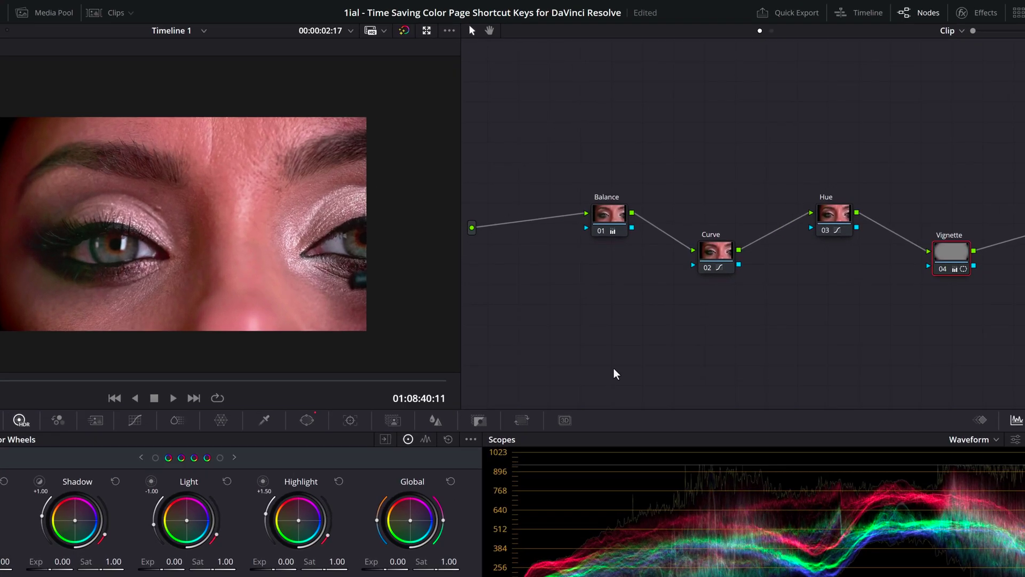
Step: Extract the Curve node and reconnect it ahead of Balance at the chain's start
click(719, 242)
key(e)
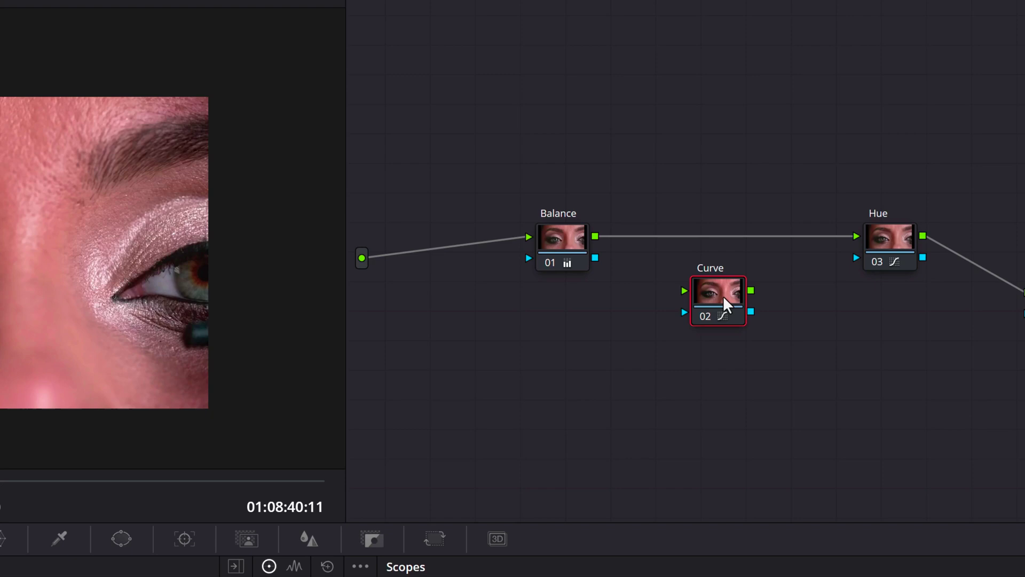
drag(724, 300, 444, 252)
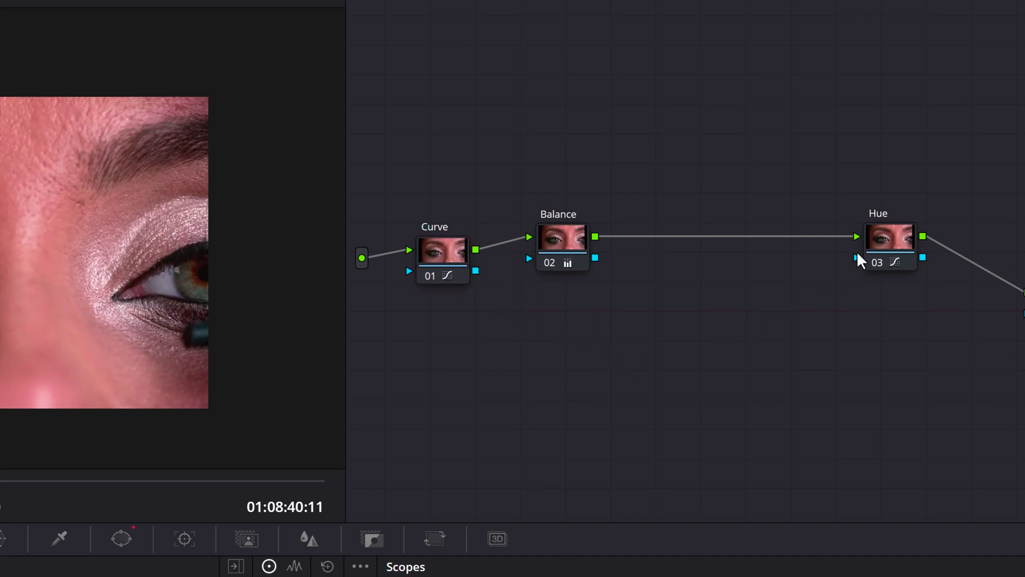
Step: Swap Hue and Balance so Hue comes right after Curve and Balance is third
click(890, 244)
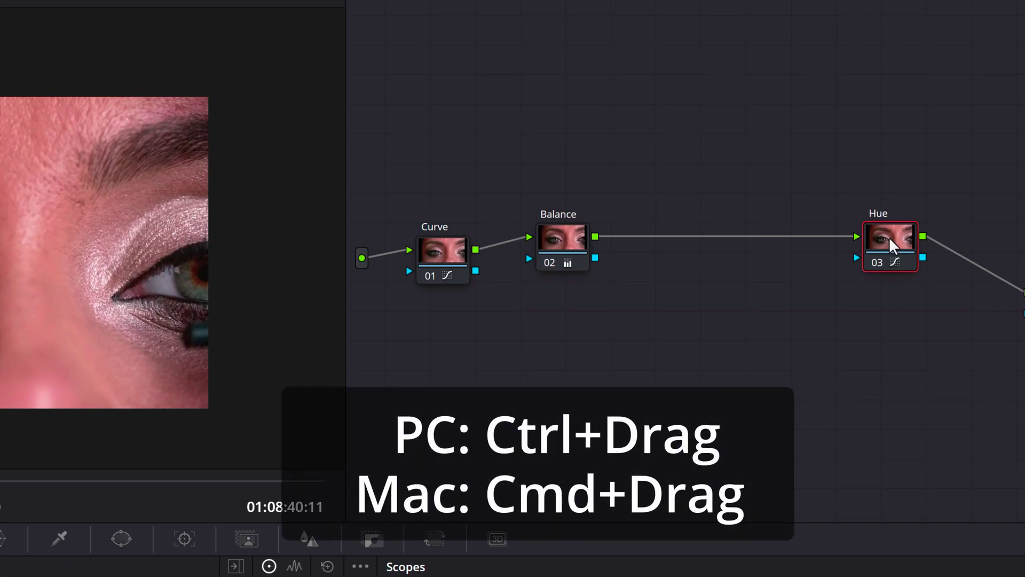
drag(890, 244, 549, 239)
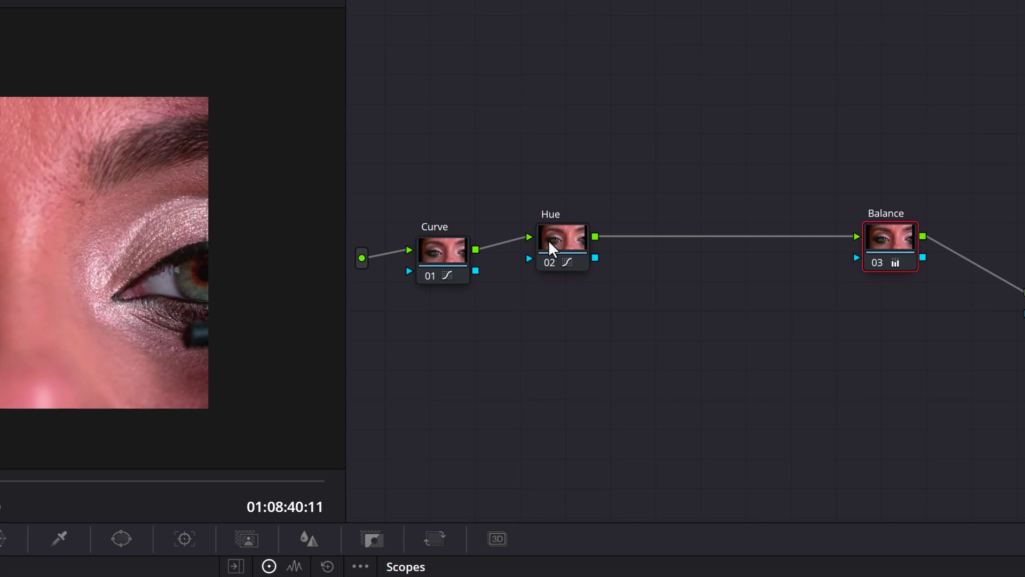
drag(435, 256, 566, 257)
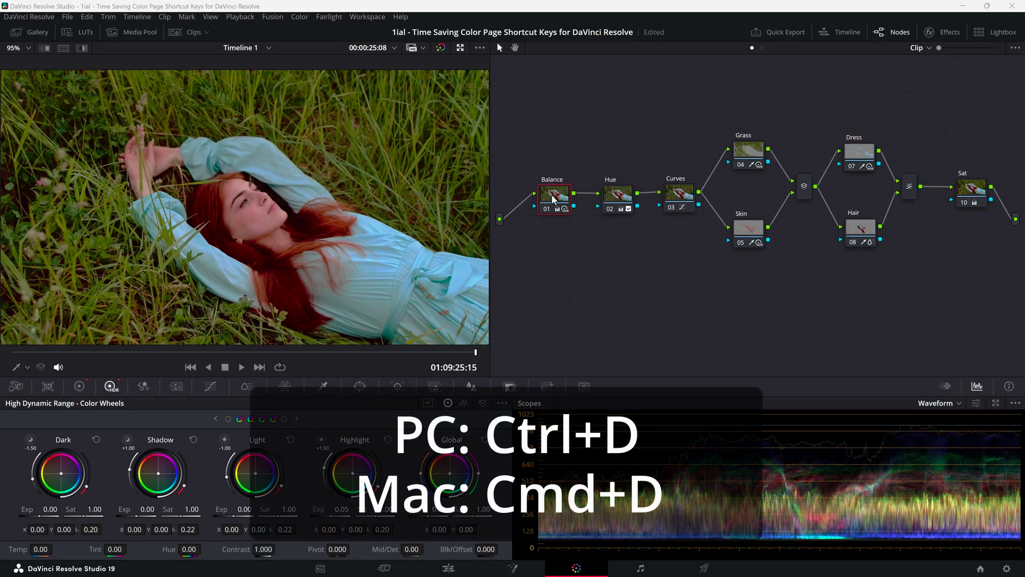
key(ctrl+d)
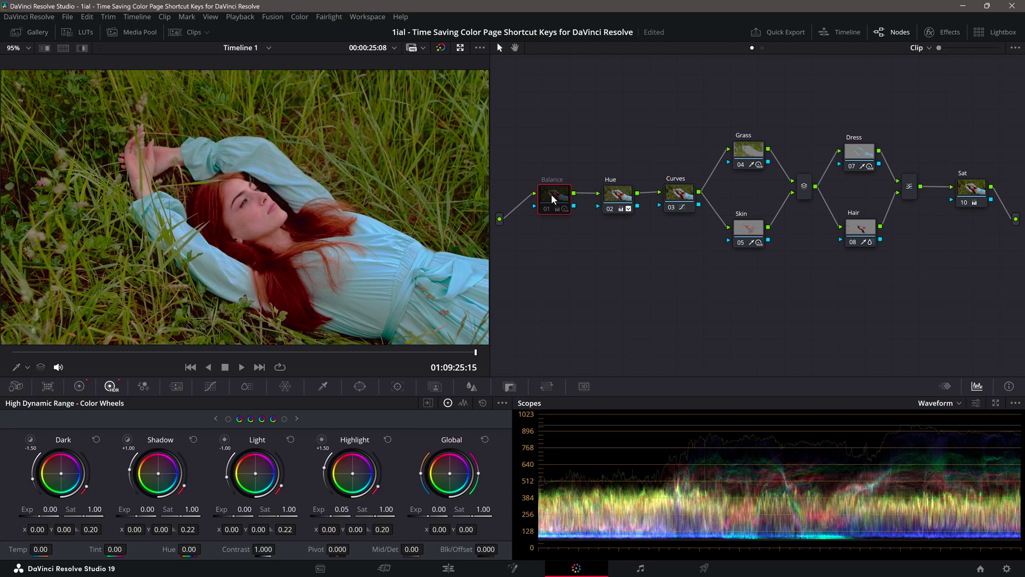
key(ctrl+d)
key(ctrl+d)
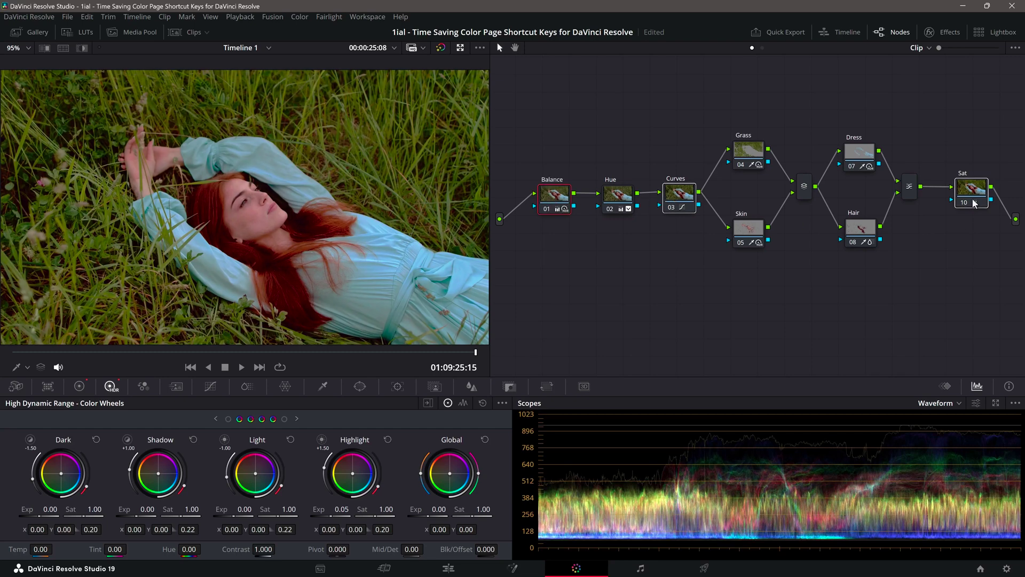
key(ctrl+d)
key(ctrl+d)
key(ctrl+d)
key(ctrl+d)
key(shift+d)
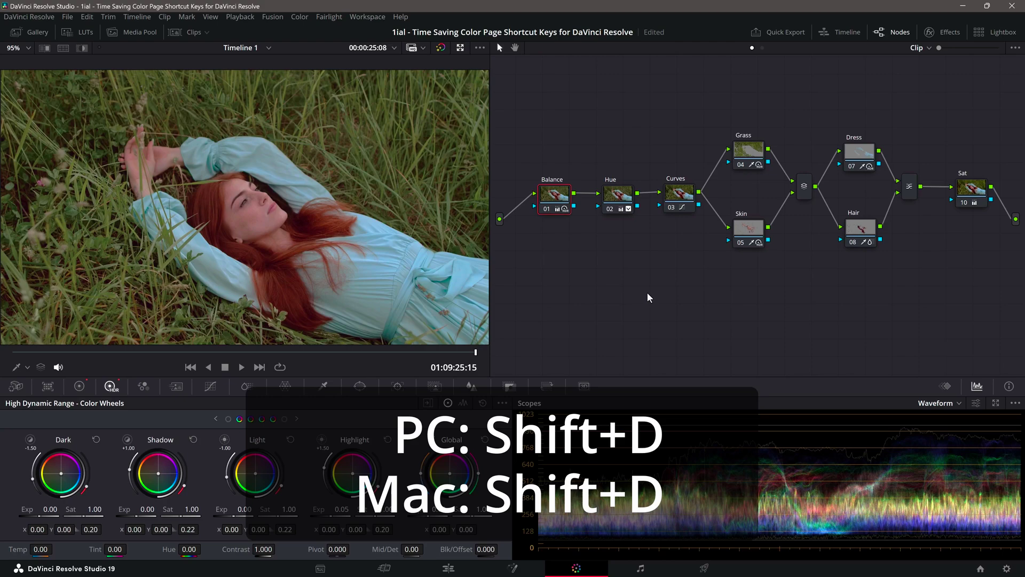
key(shift+d)
key(shift+d)
key(shift+d)
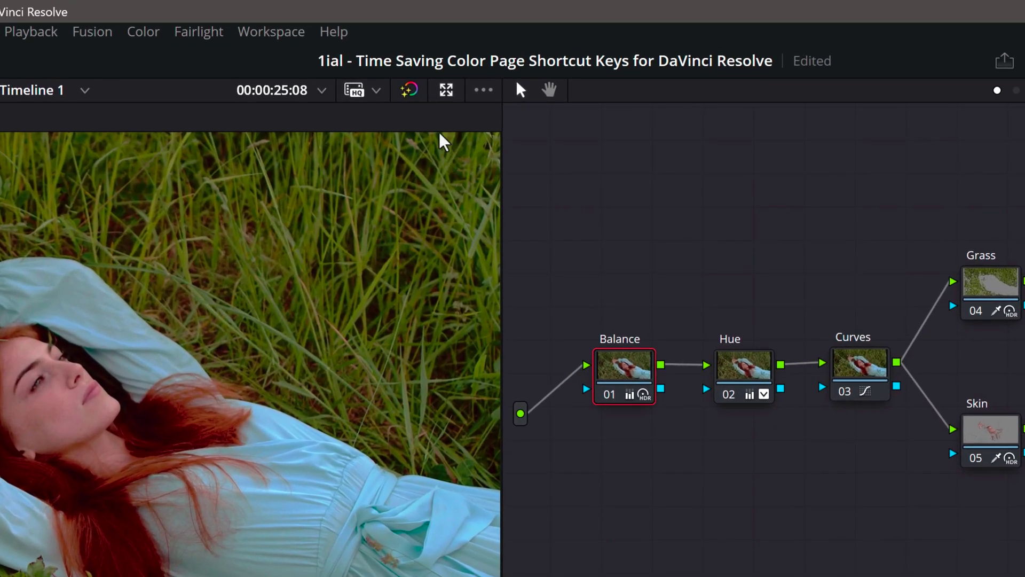
click(441, 48)
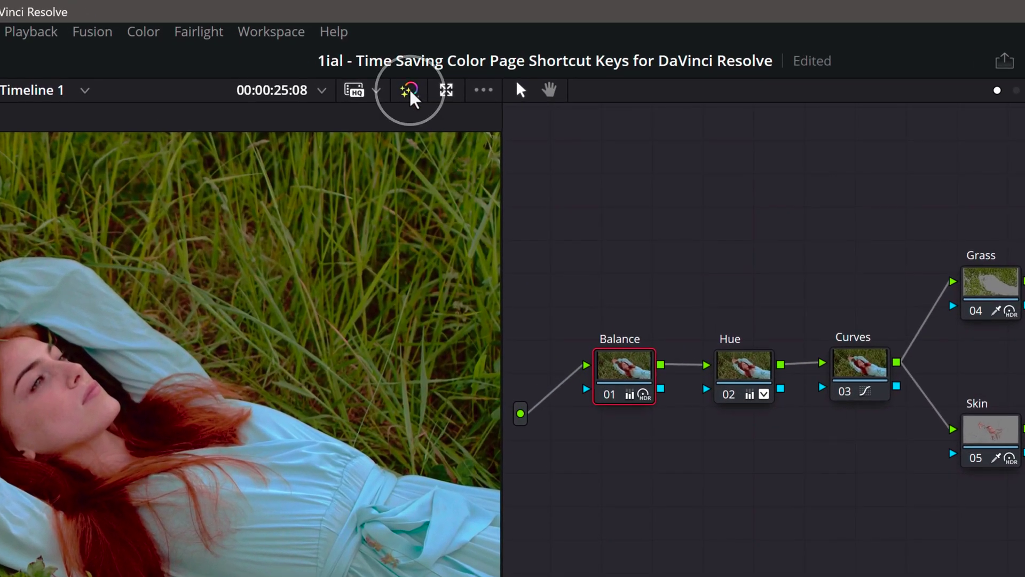
click(411, 96)
click(412, 96)
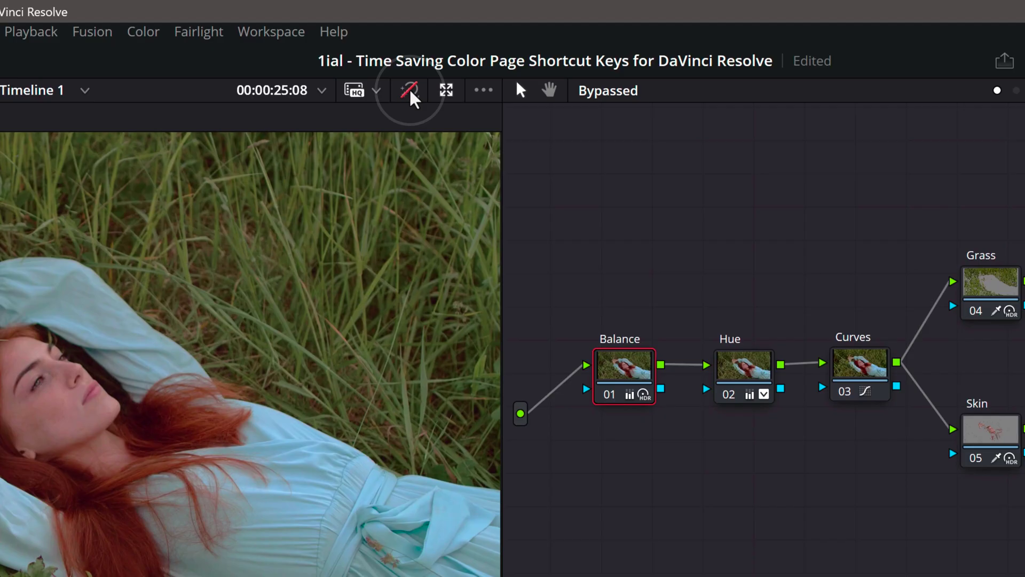
click(411, 96)
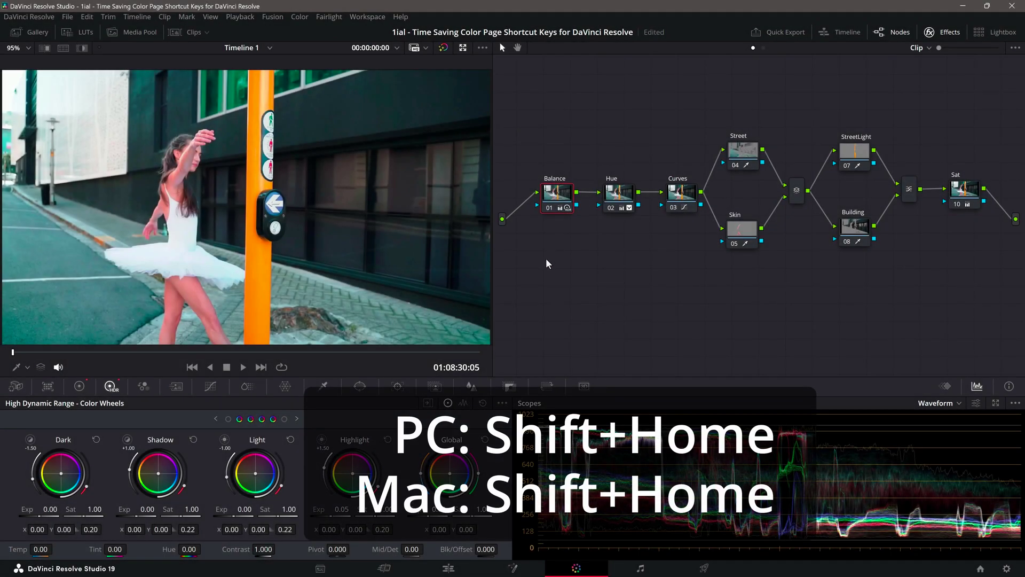
key(shift+Home)
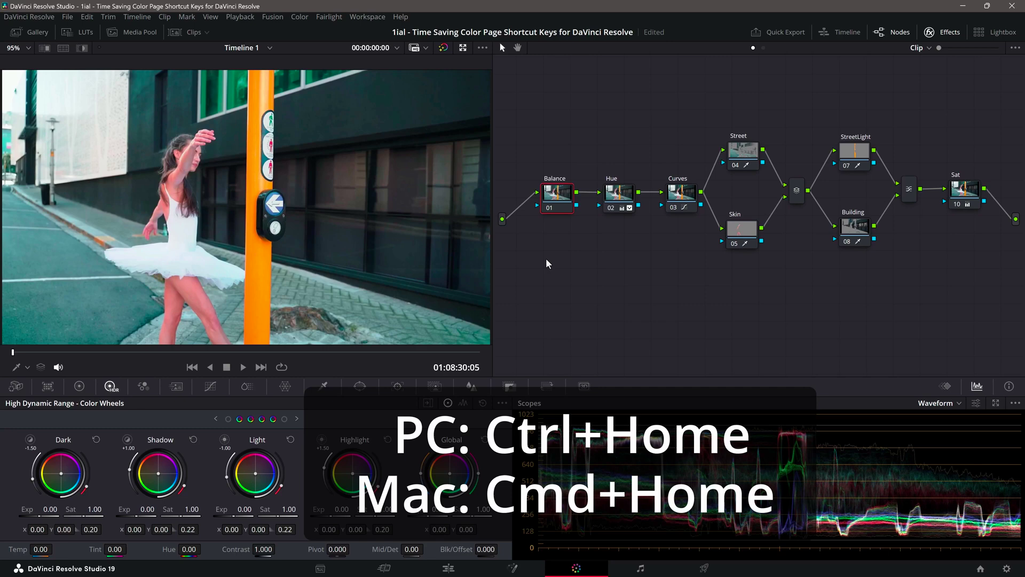
key(ctrl+Home)
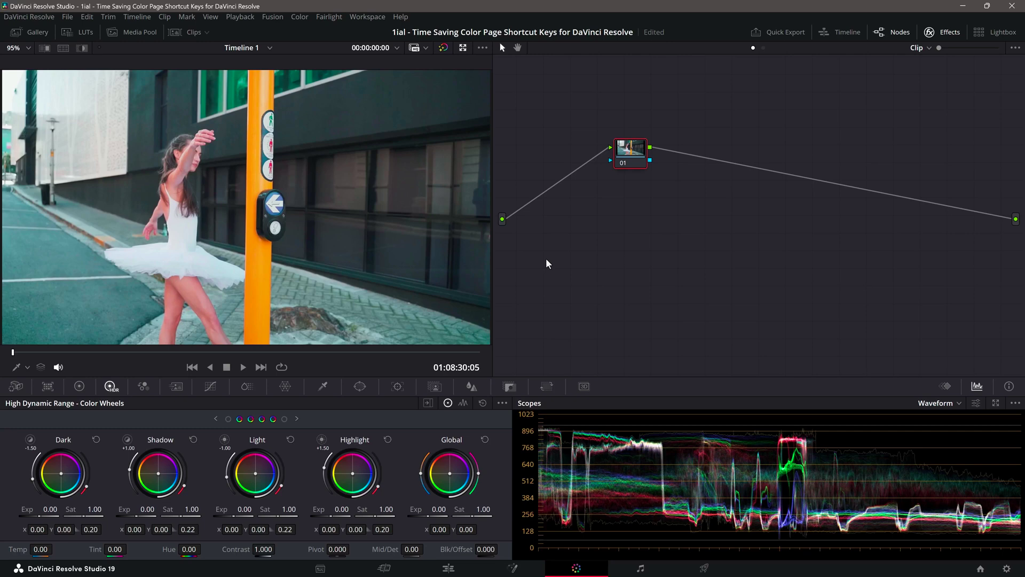
key(ctrl+z)
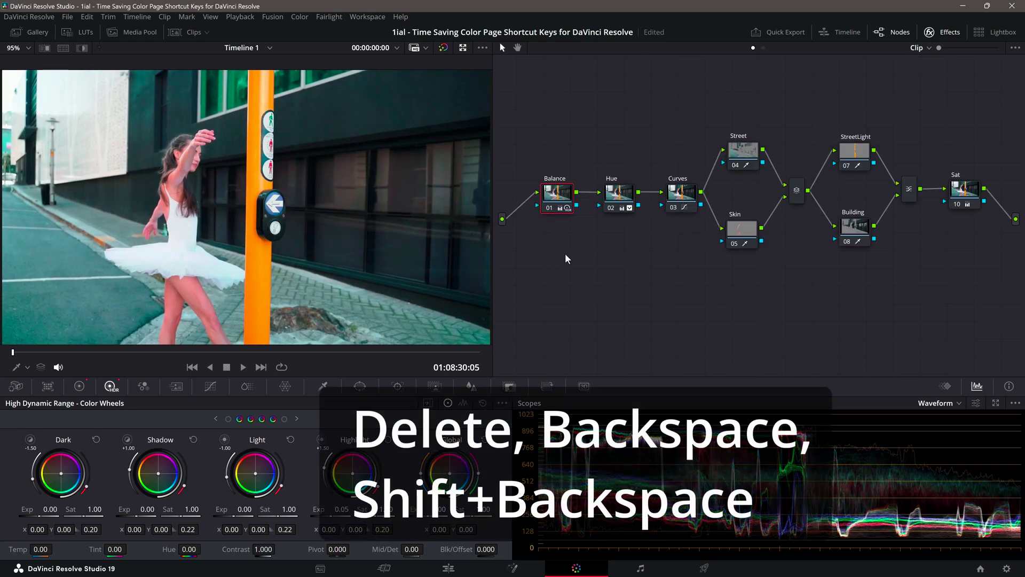
click(621, 204)
key(Delete)
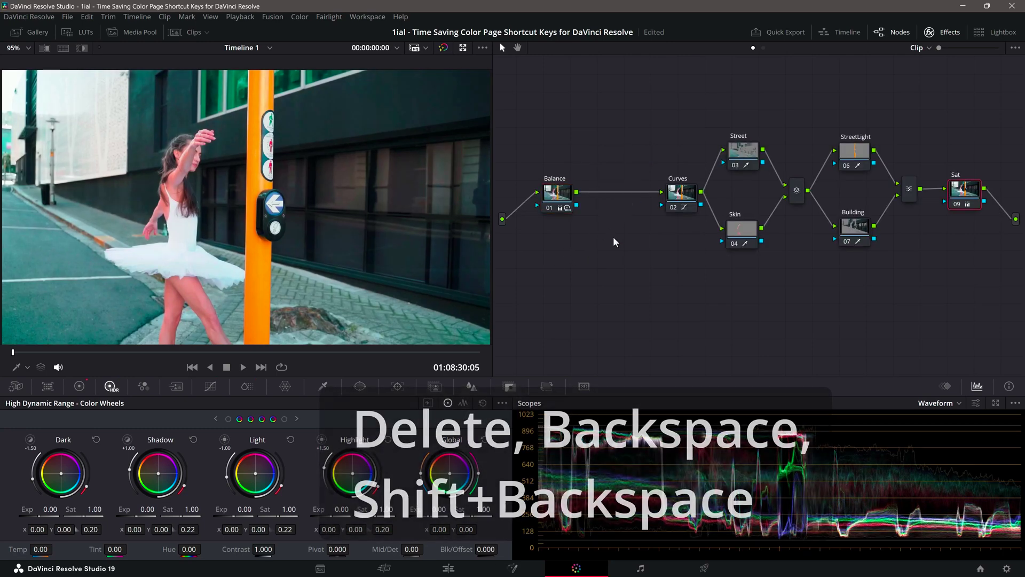
key(Delete)
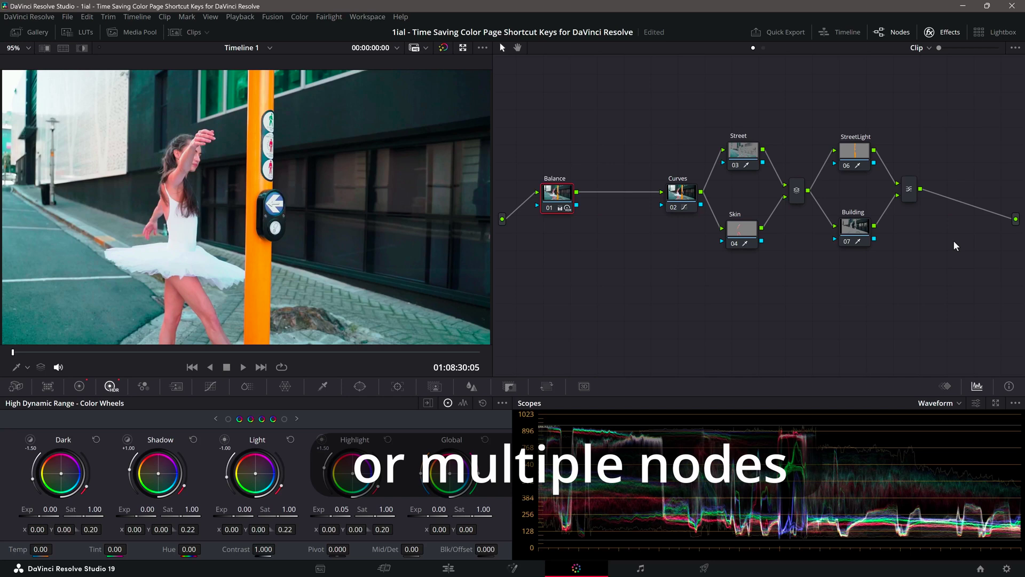
key(ctrl+z)
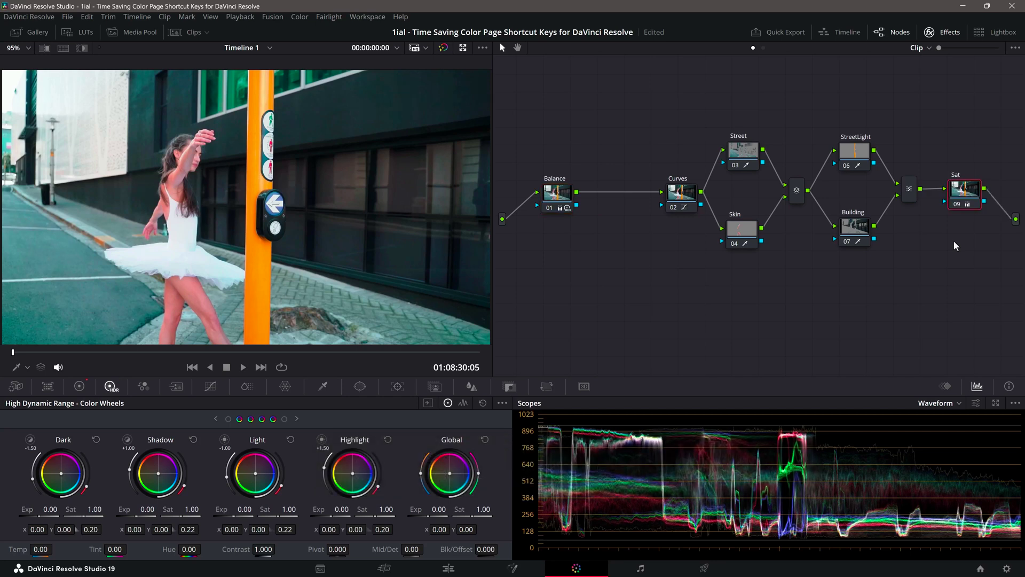
key(ctrl+z)
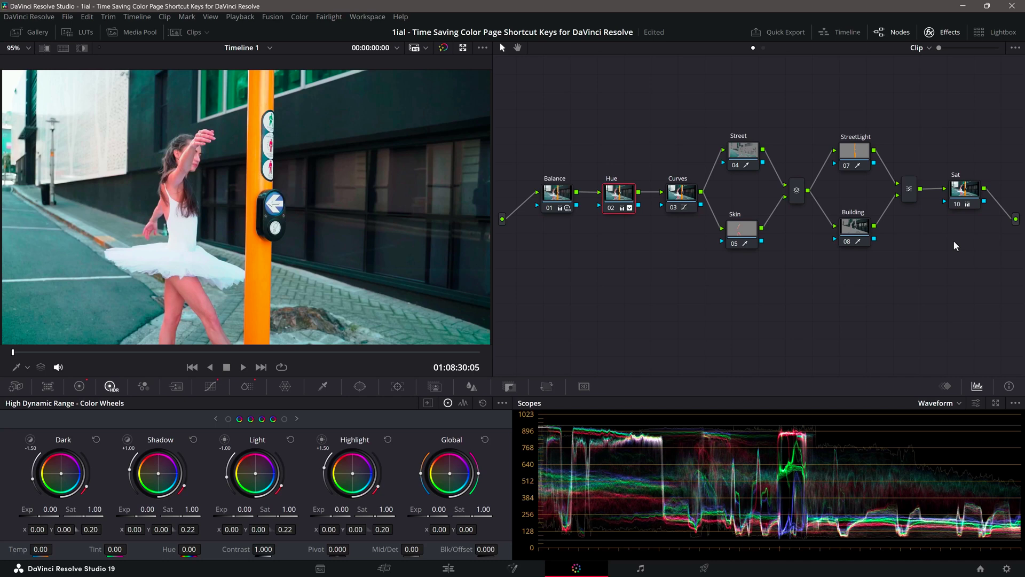
right_click(682, 196)
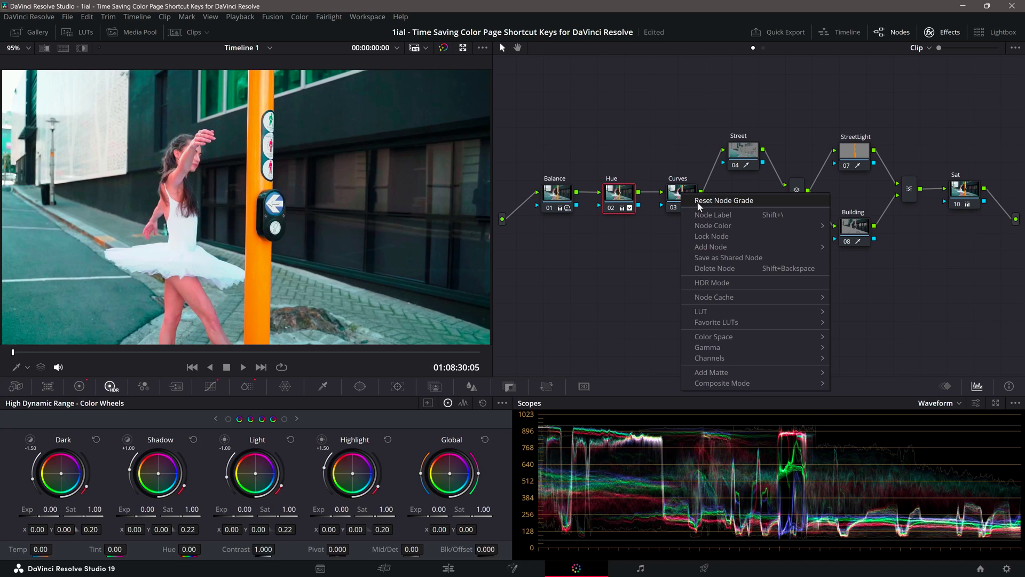
click(707, 215)
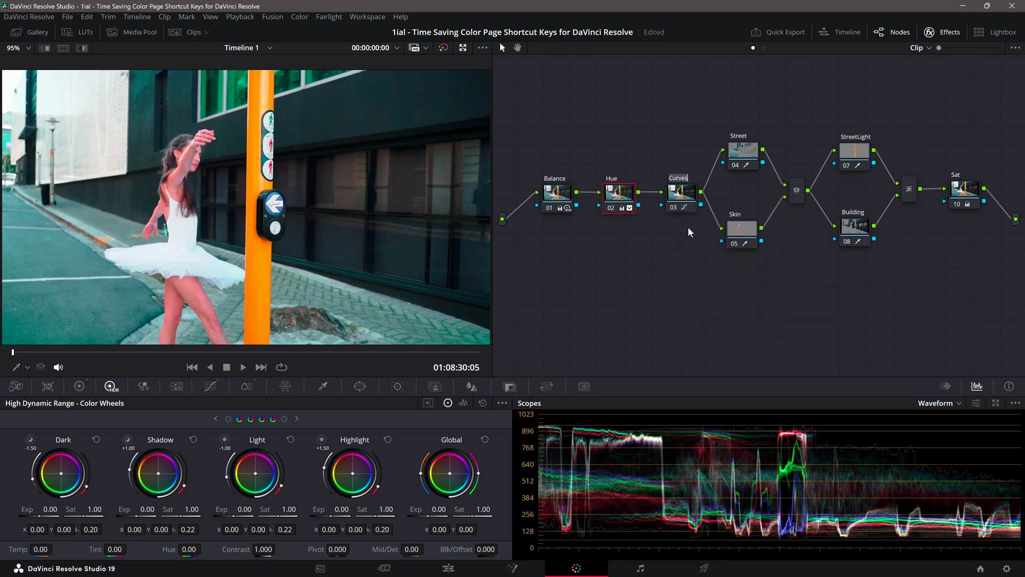
key(Return)
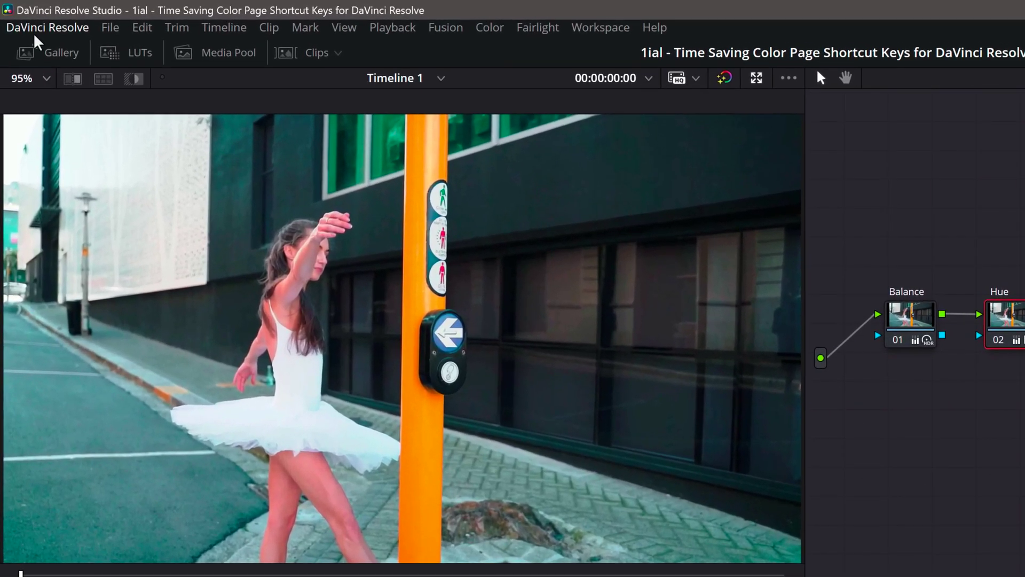
Step: Open Keyboard Customization and list the Color category's Nodes commands
click(33, 28)
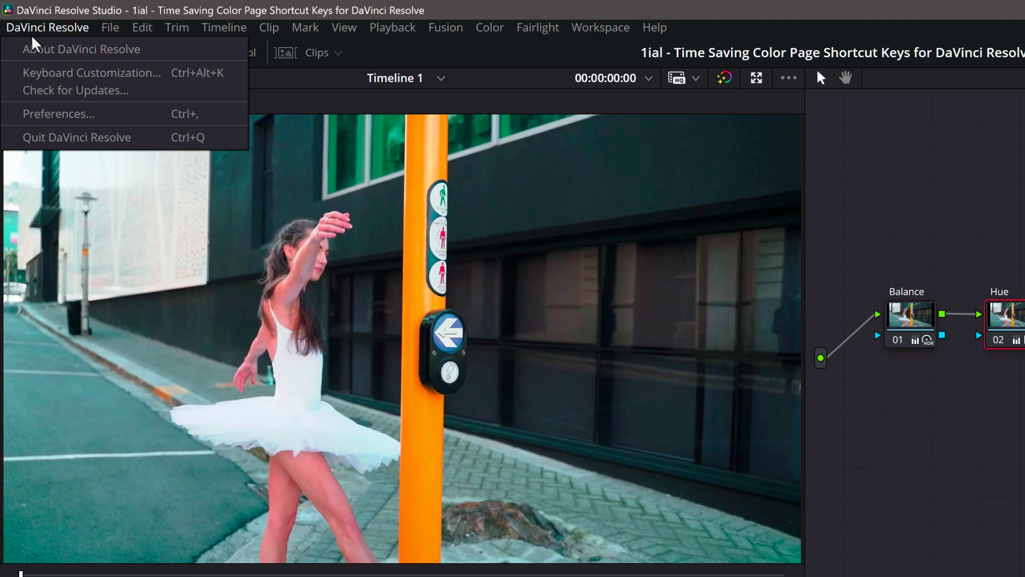
click(47, 74)
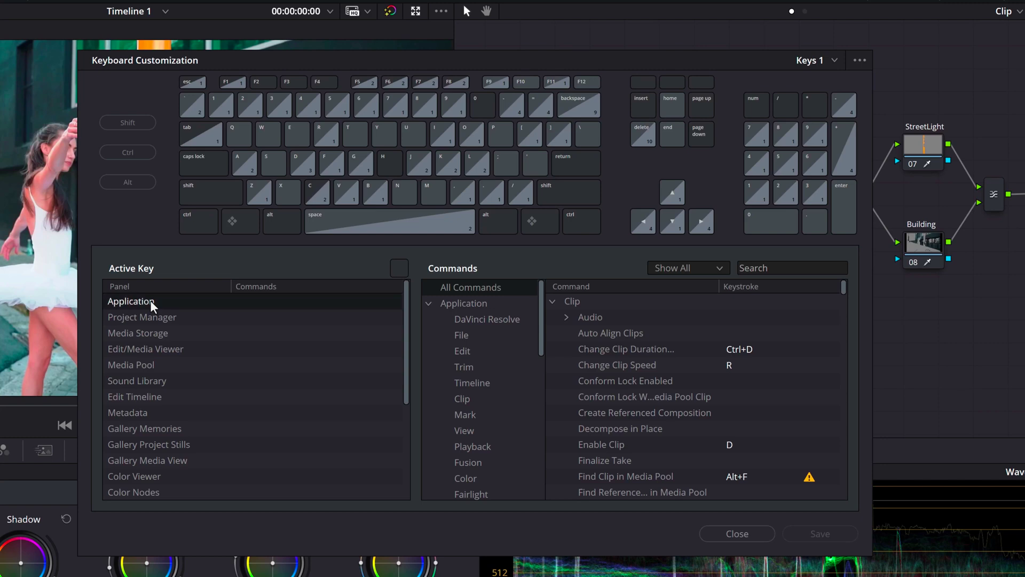
scroll(495, 398, down, 1)
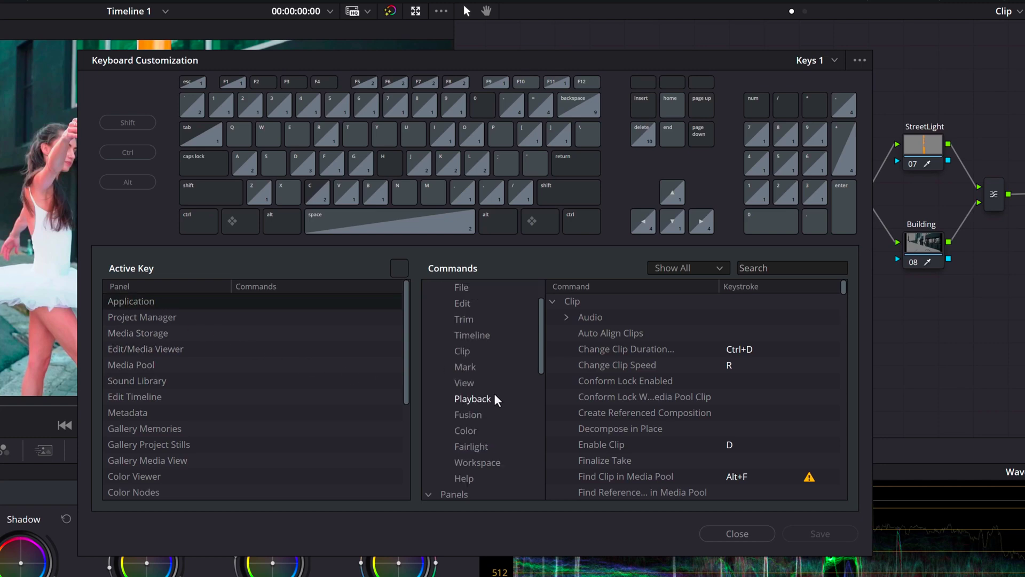
click(479, 430)
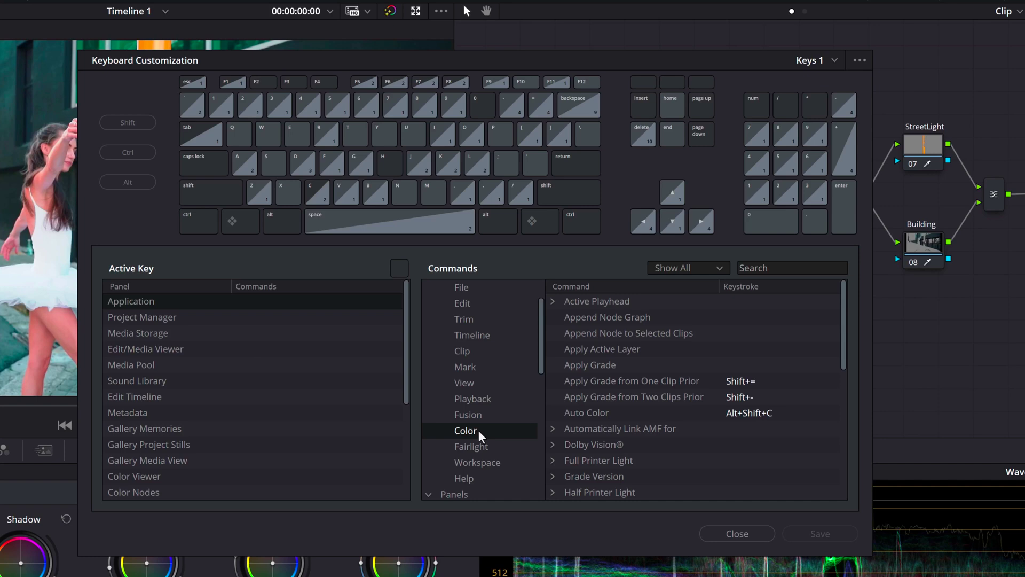
scroll(639, 446, down, 2)
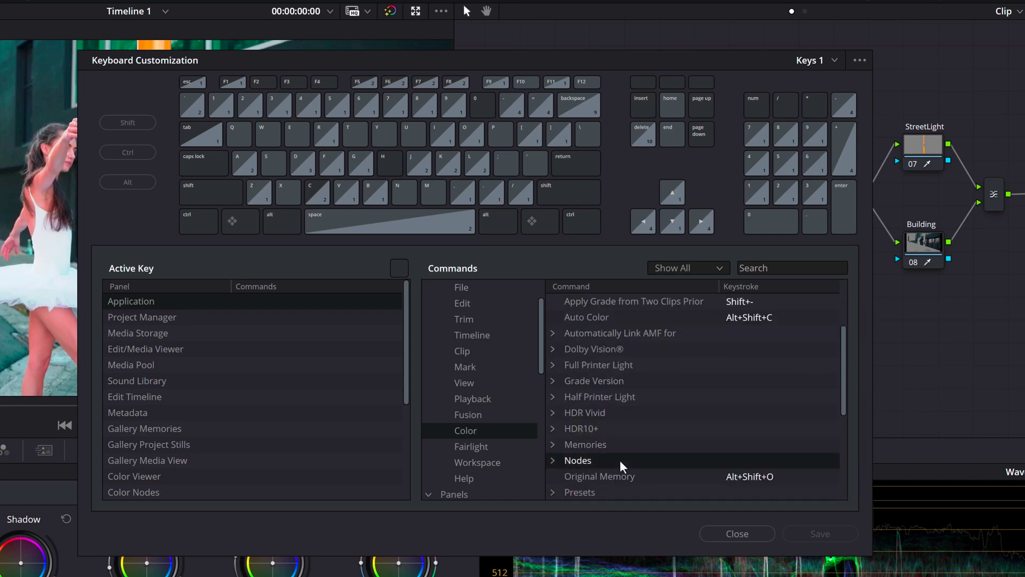
click(552, 460)
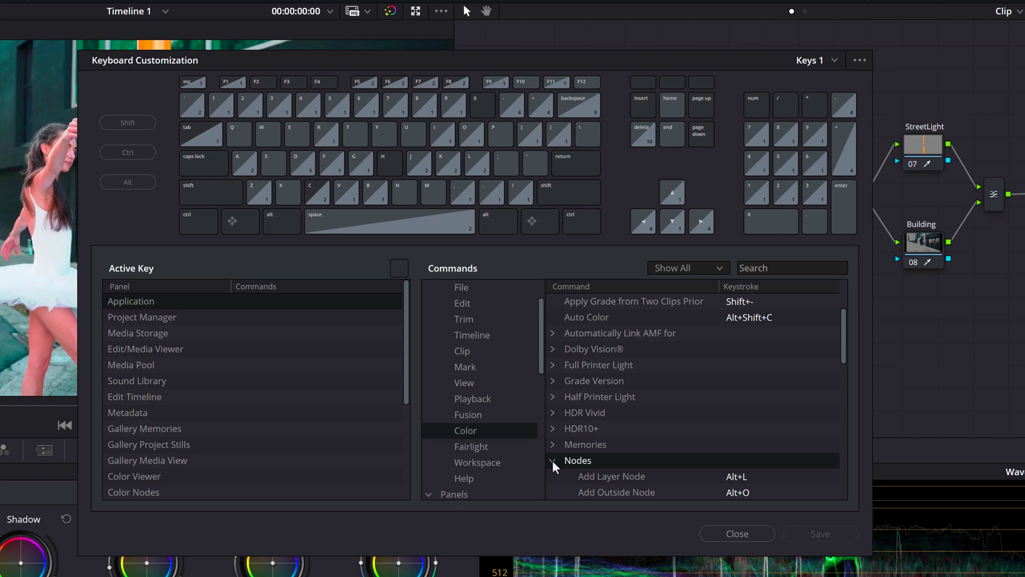
scroll(552, 461, down, 4)
Step: Clear Label Selected Node's keystroke, record Shift+\ for it, and save the Keys 1 preset
scroll(552, 461, down, 2)
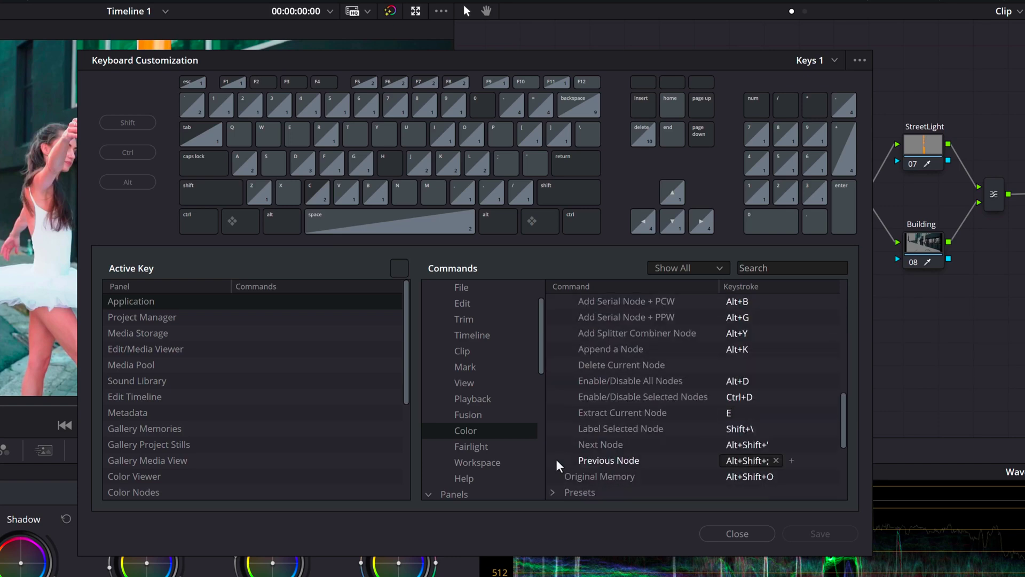
click(601, 427)
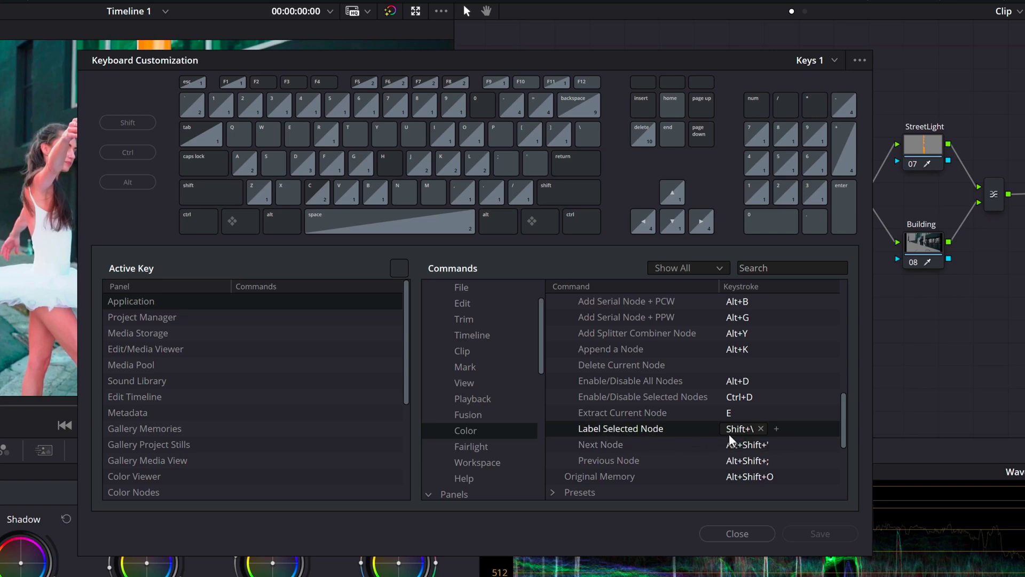
click(760, 428)
key(shift+backslash)
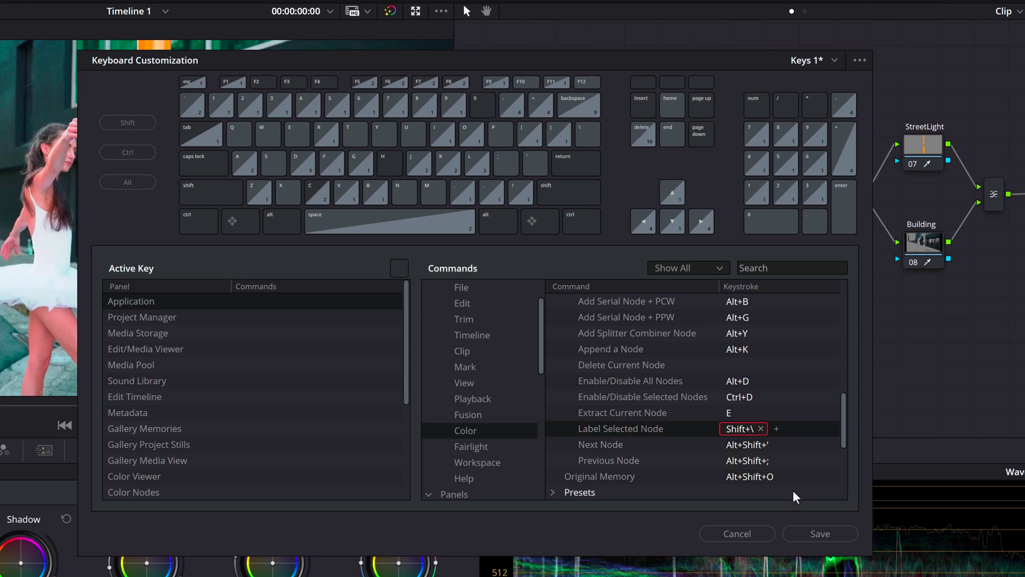
click(818, 532)
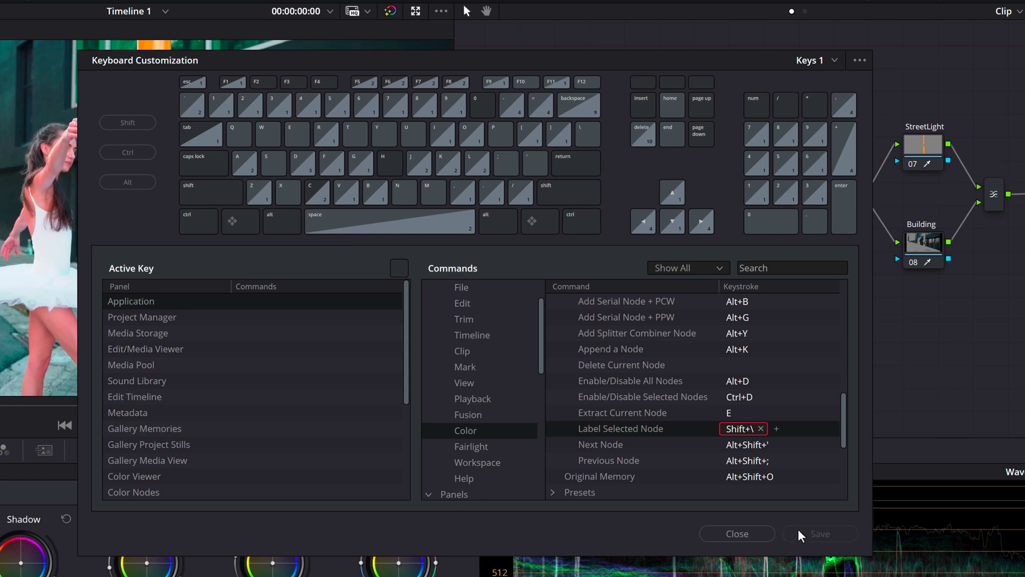
Step: Under Panels > Color Nodes, assign Alt+\ to Cleanup Selected Node Graphs, save, and close the dialog
scroll(465, 398, down, 2)
click(470, 415)
scroll(459, 395, down, 3)
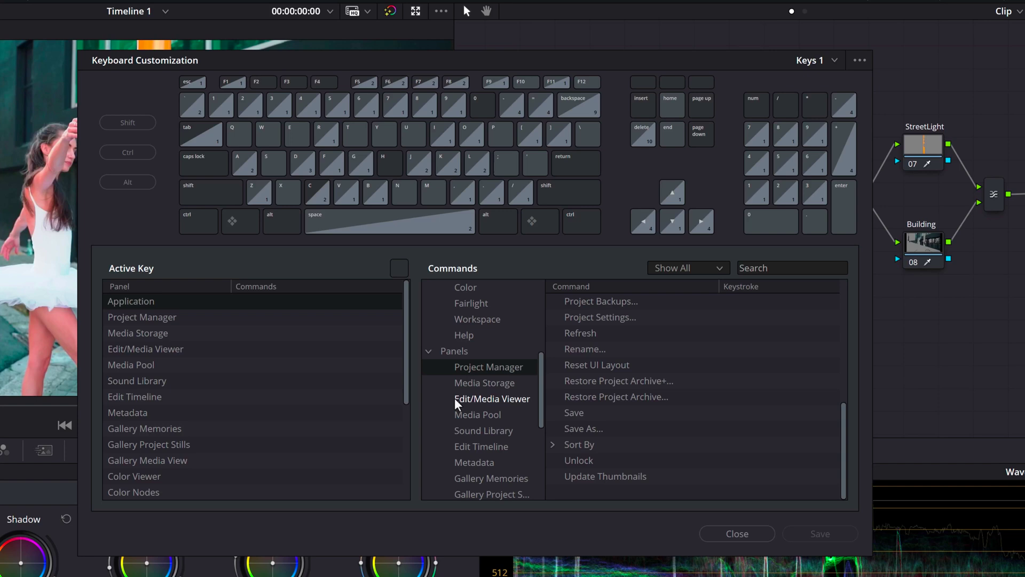
click(480, 448)
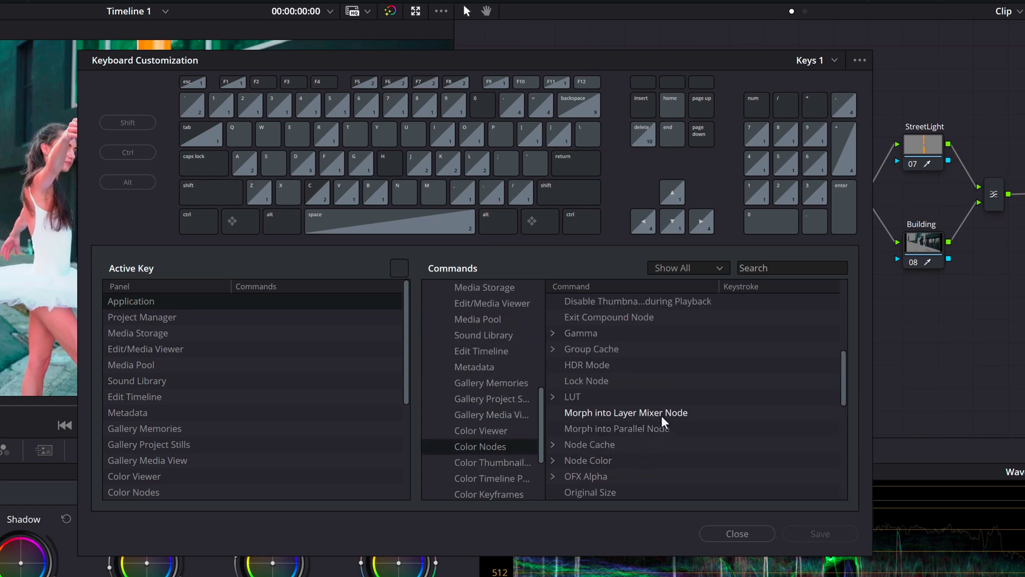
scroll(662, 419, up, 3)
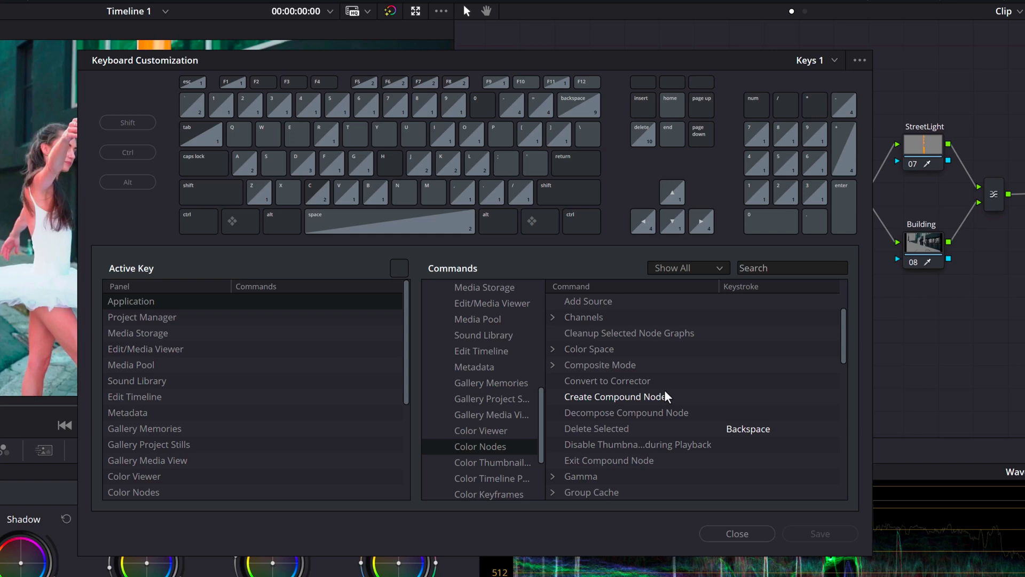
click(672, 336)
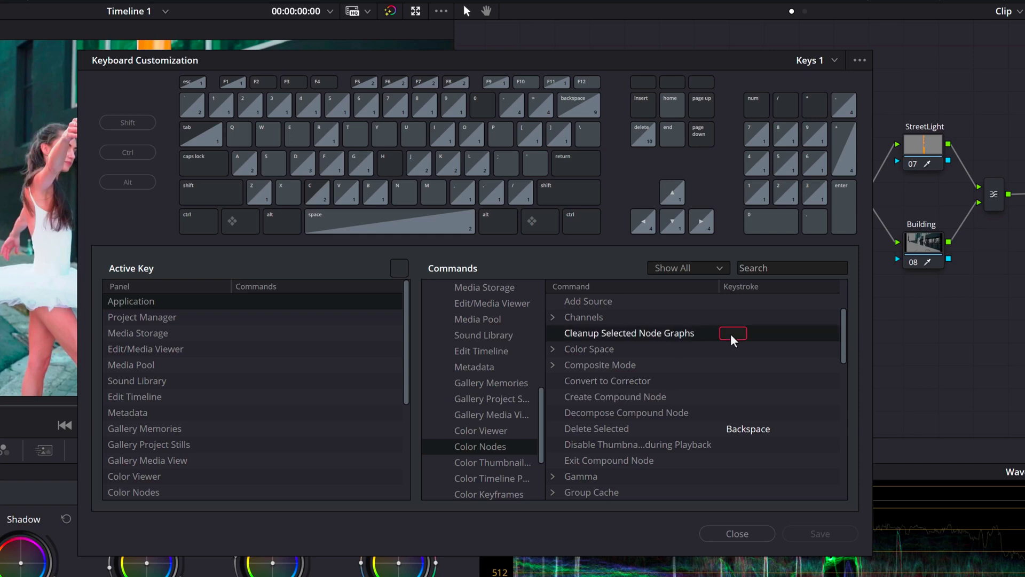
key(alt+backslash)
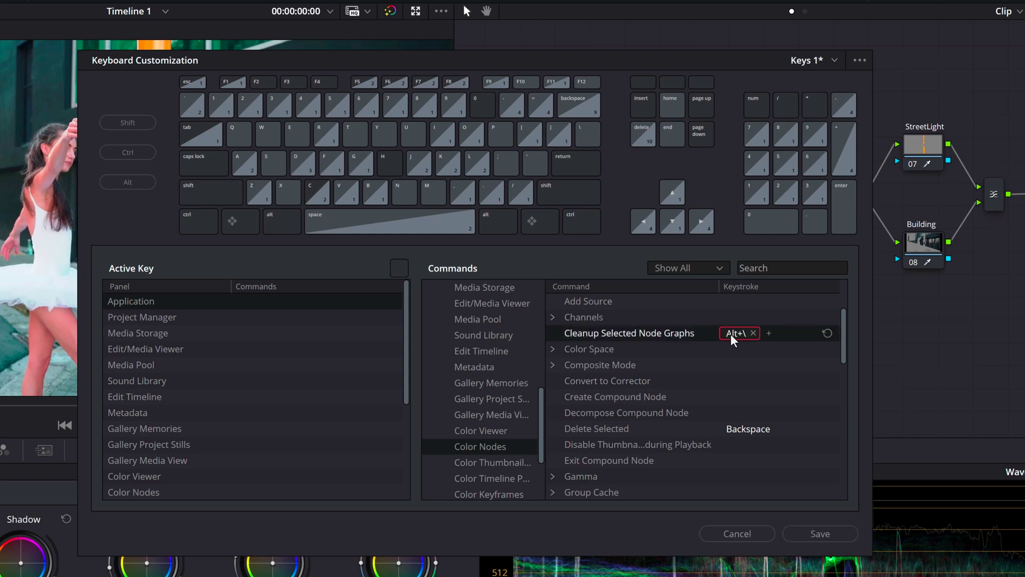
click(817, 531)
click(736, 534)
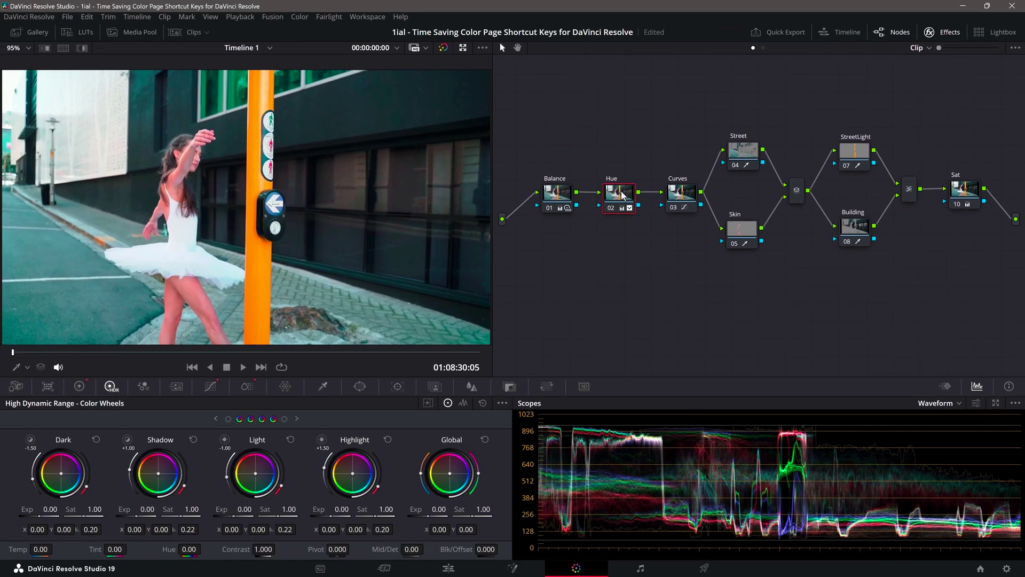
Step: Relabel the Hue node to 'Color' and the Curves node to 'Contrast'
key(shift+backslash)
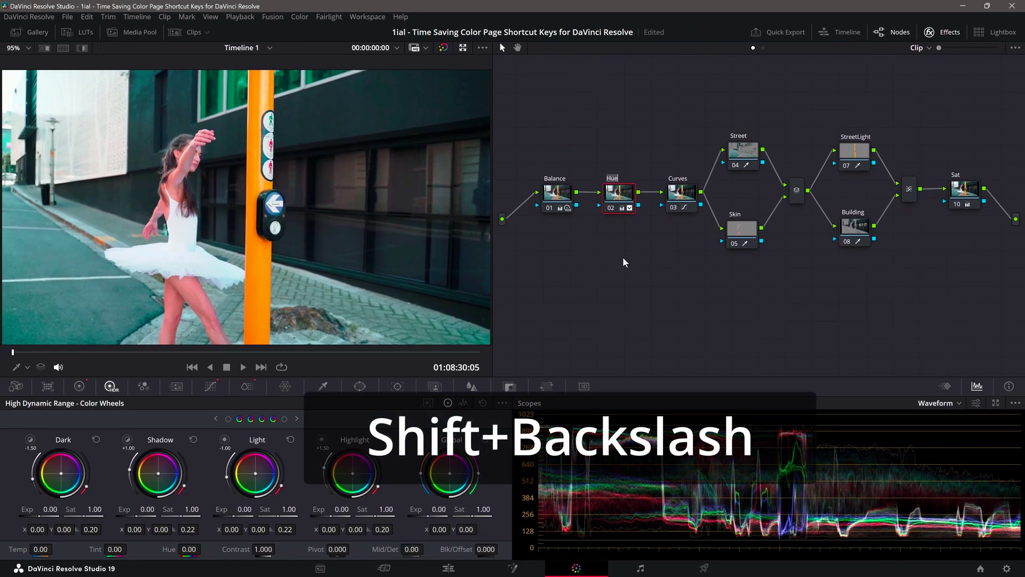
click(679, 193)
key(shift+backslash)
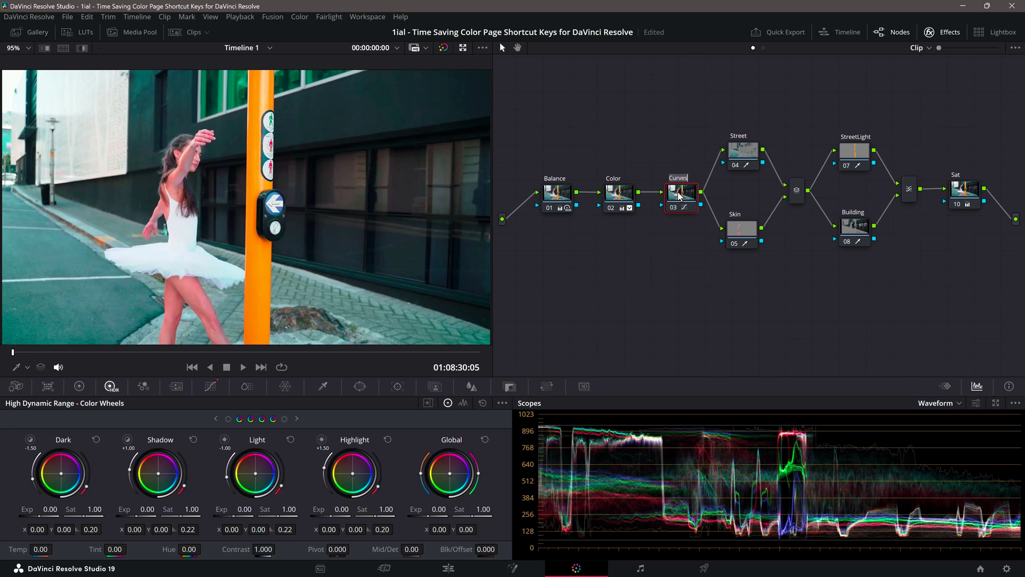
text(Contrast)
key(Return)
Step: Add a serial node named 'Highlights' before Contrast and clean the graph into one line
key(shift+s)
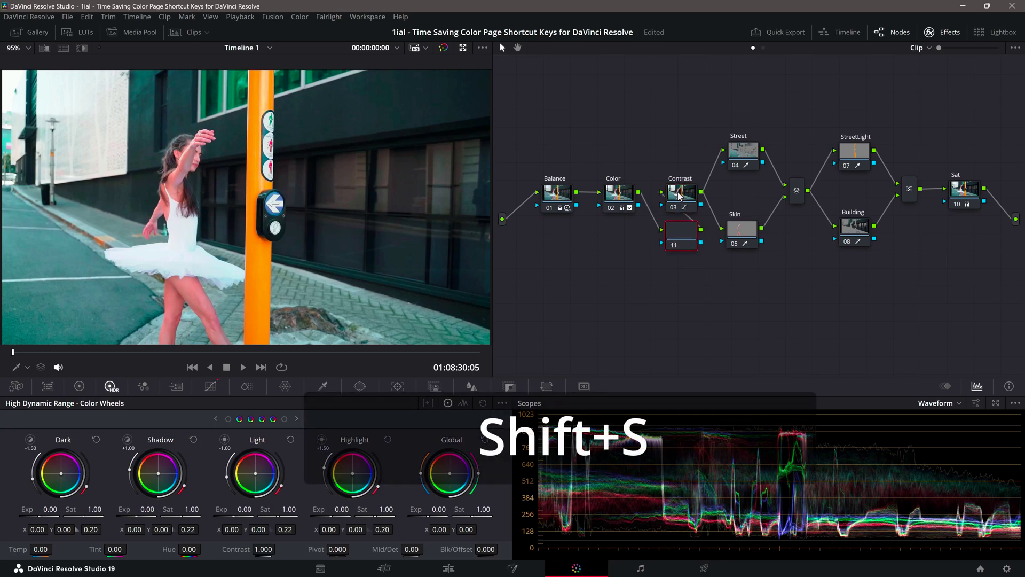
drag(682, 236, 645, 265)
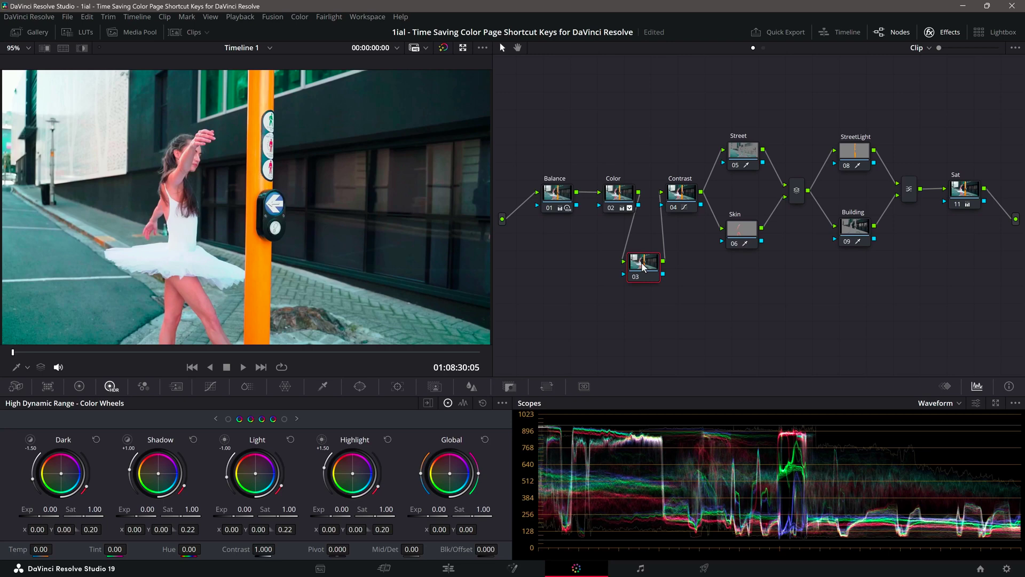
text(Highlights)
key(Return)
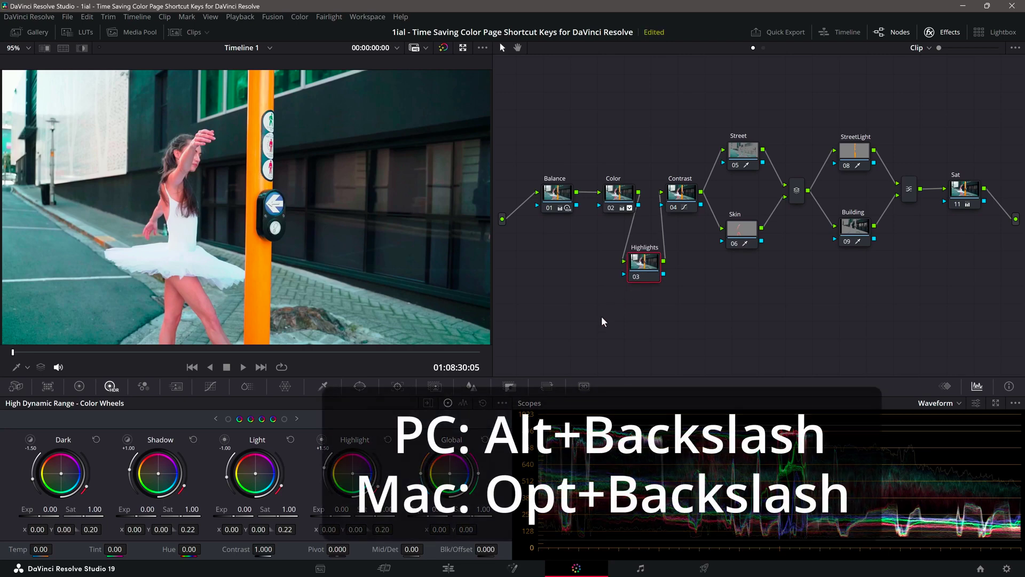
key(alt+backslash)
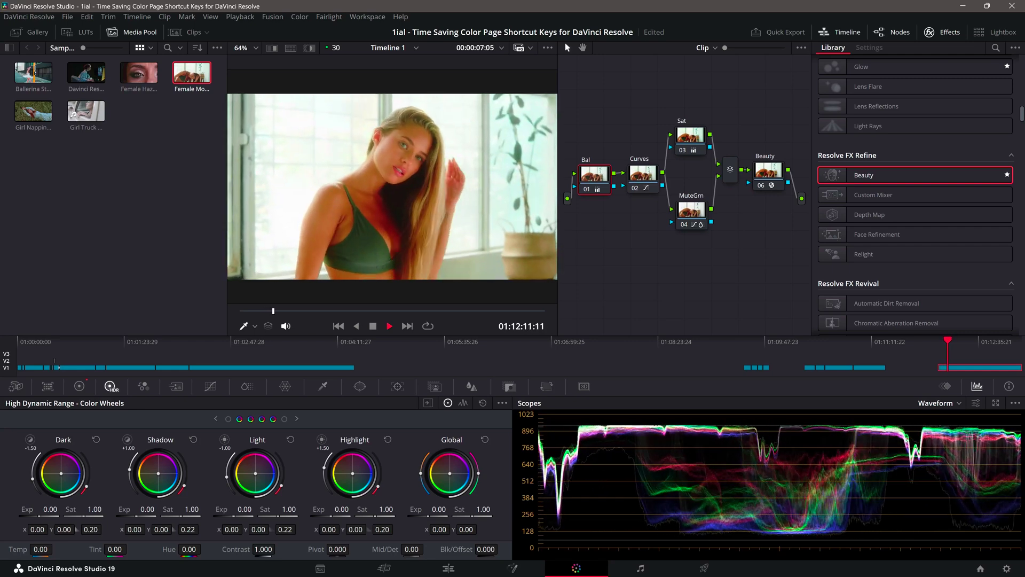
Step: Stop playback on the portrait clip and switch to the enhanced viewer with Alt+F
key(space)
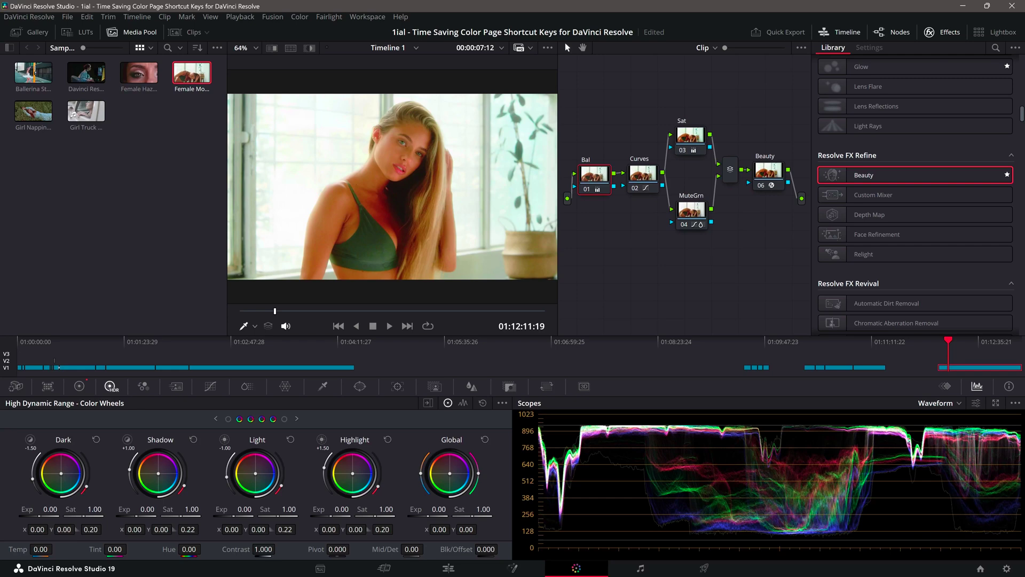
key(alt+f)
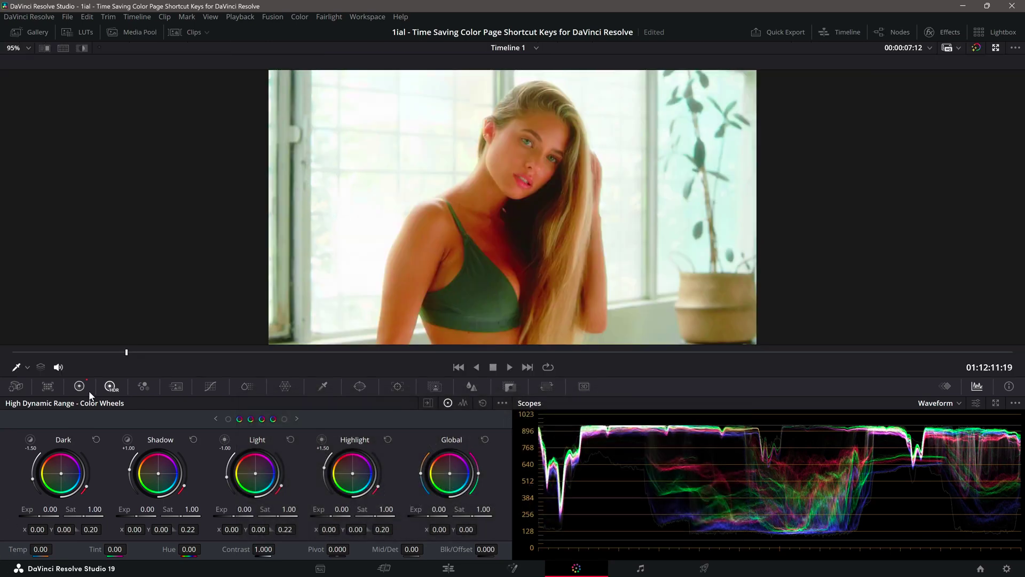
Step: Compare the Primaries and HDR wheels, then show the ColorSlice controls
click(88, 387)
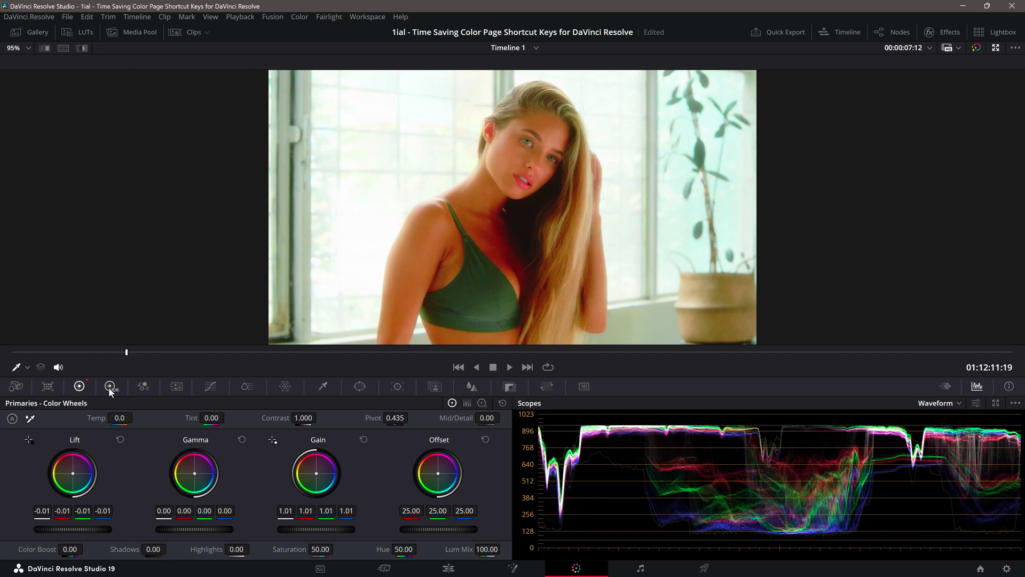
click(110, 388)
click(248, 387)
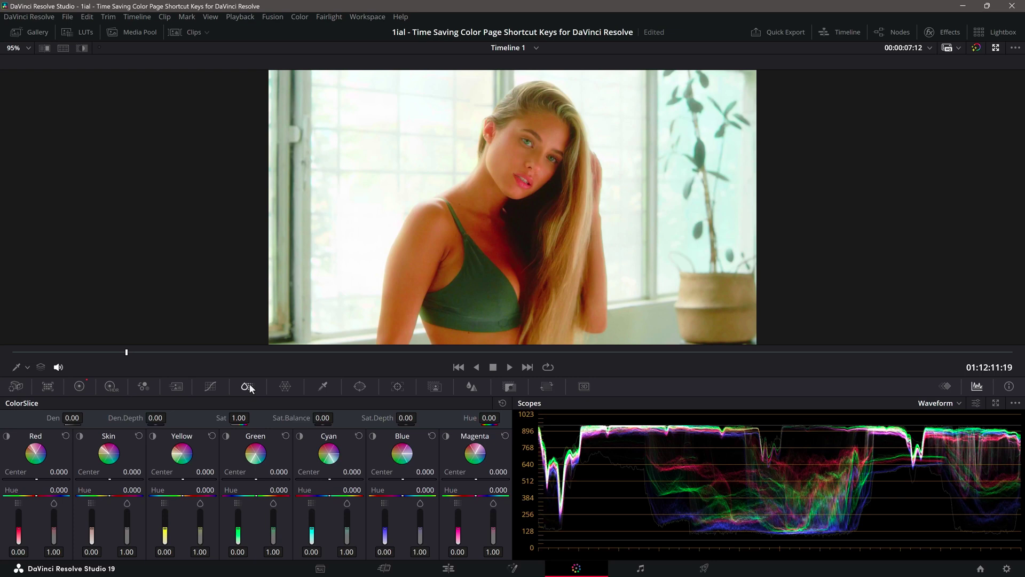
Step: Zoom the viewer in and pan toward the woman's face
scroll(528, 162, up, 3)
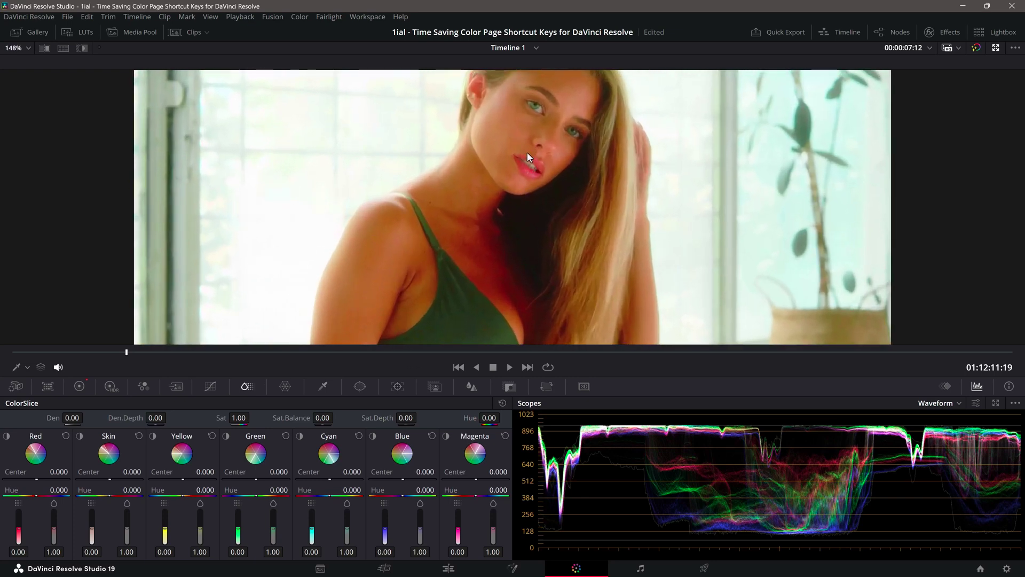
scroll(527, 153, up, 2)
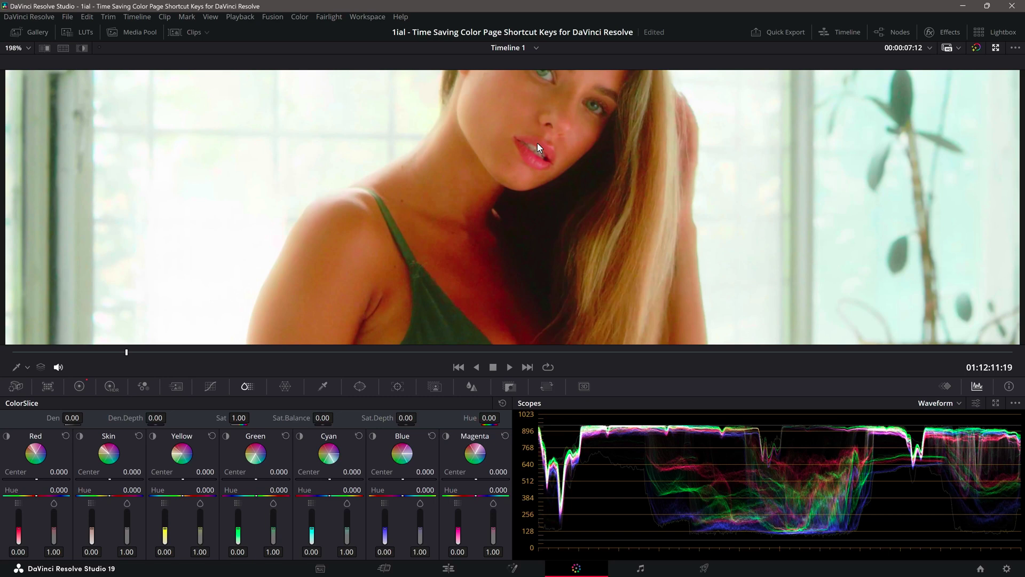
drag(540, 139, 430, 265)
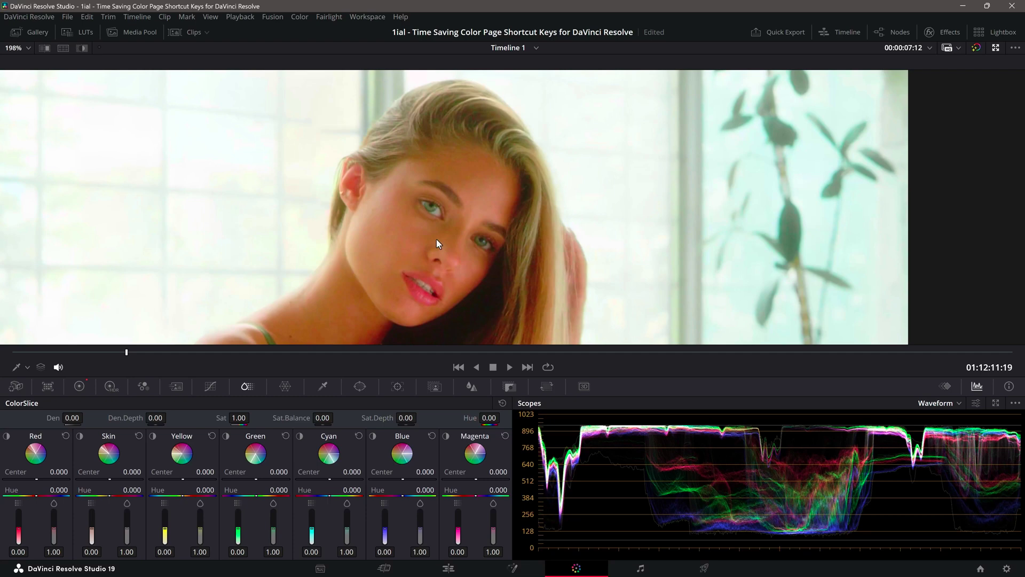
scroll(436, 239, left, 3)
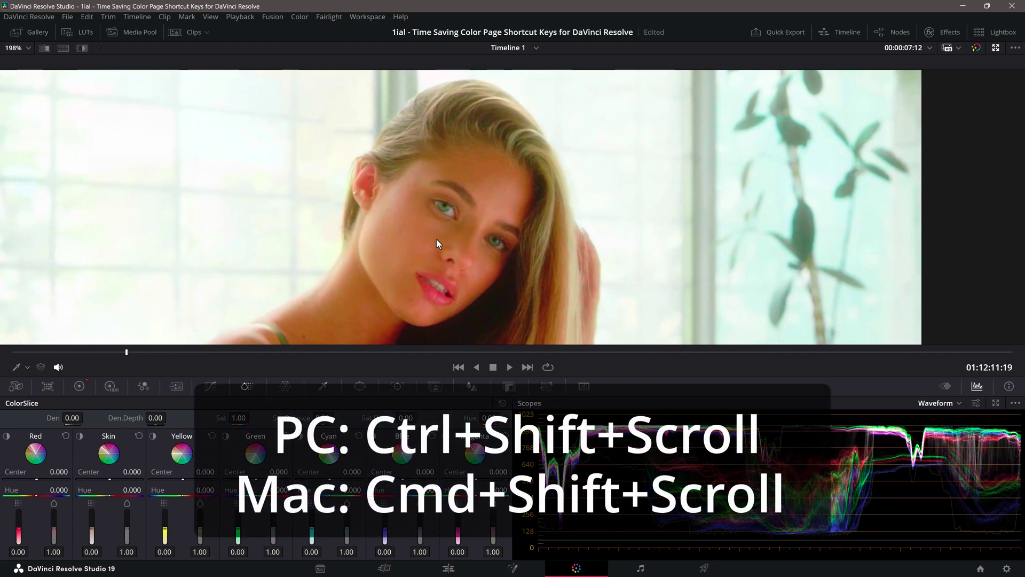
scroll(437, 241, left, 5)
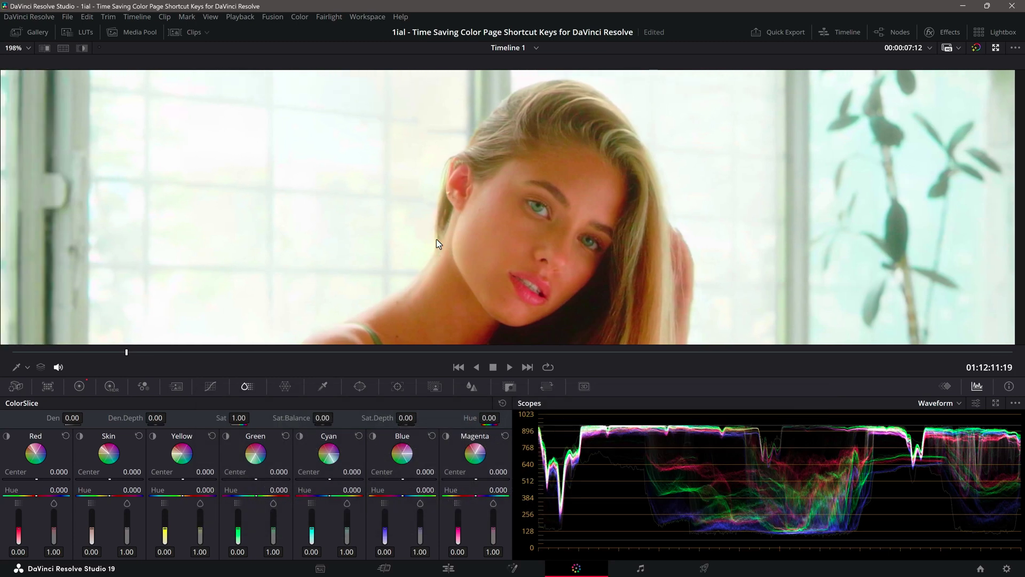
scroll(437, 239, down, 3)
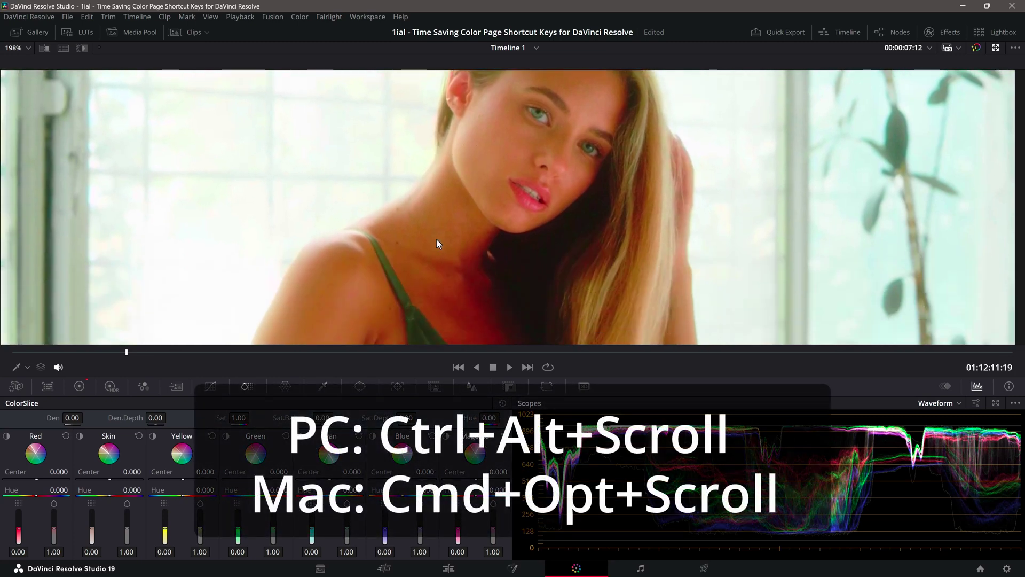
scroll(436, 238, up, 4)
scroll(437, 244, down, 3)
scroll(436, 244, up, 2)
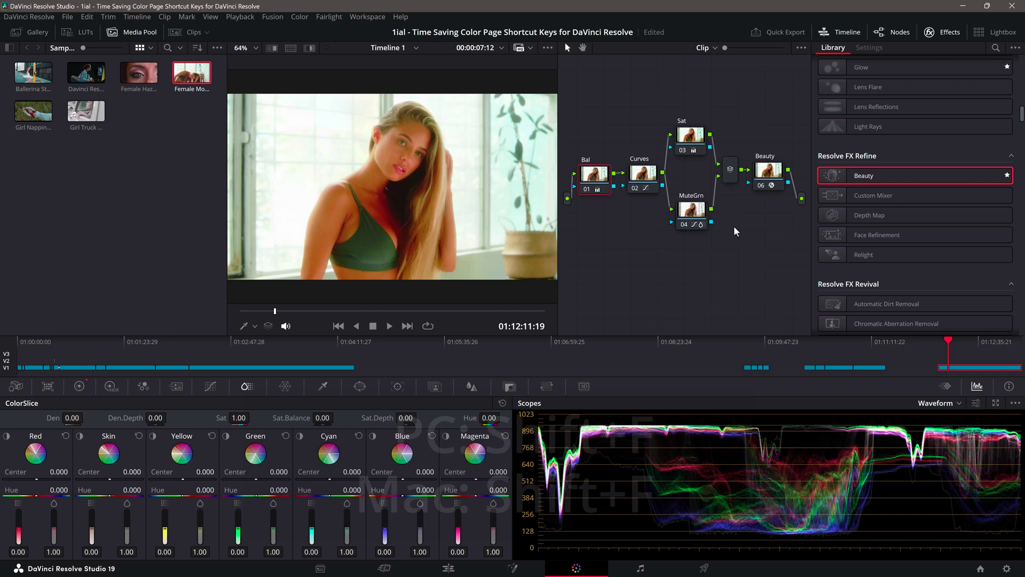
Step: Select the Beauty node, enlarge the viewer with Shift+F, and check the overlay options
click(769, 172)
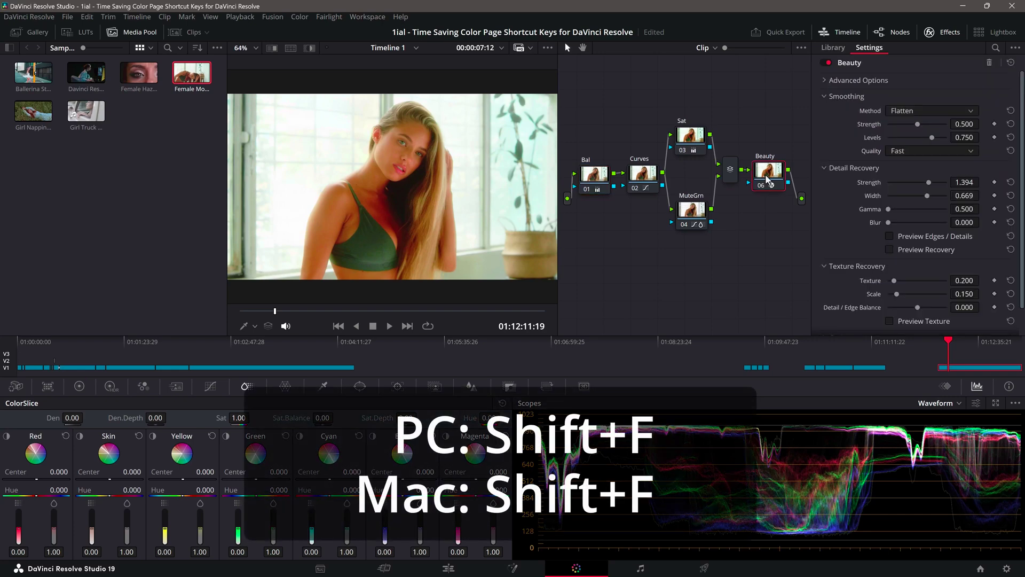
key(shift+f)
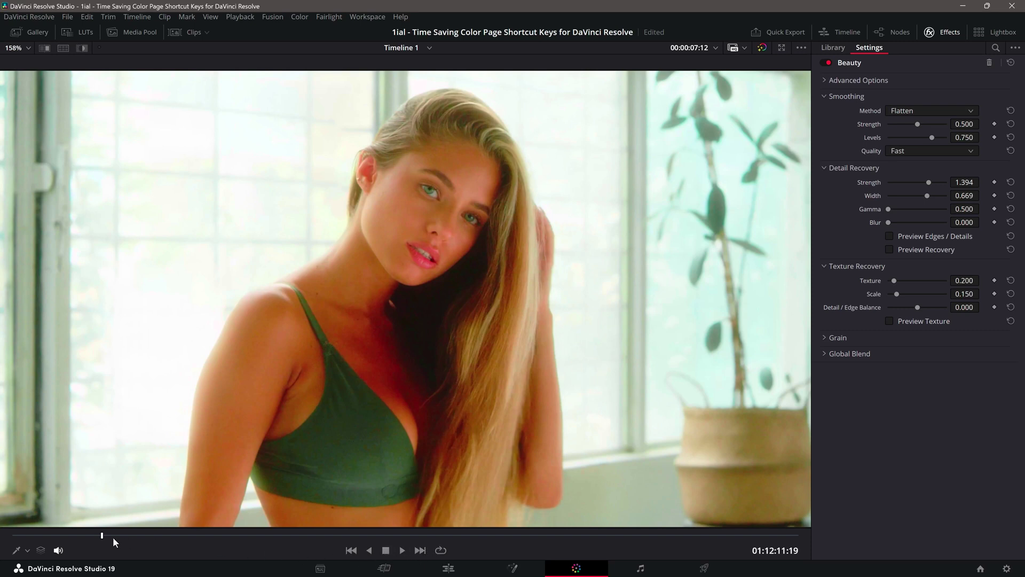
click(27, 550)
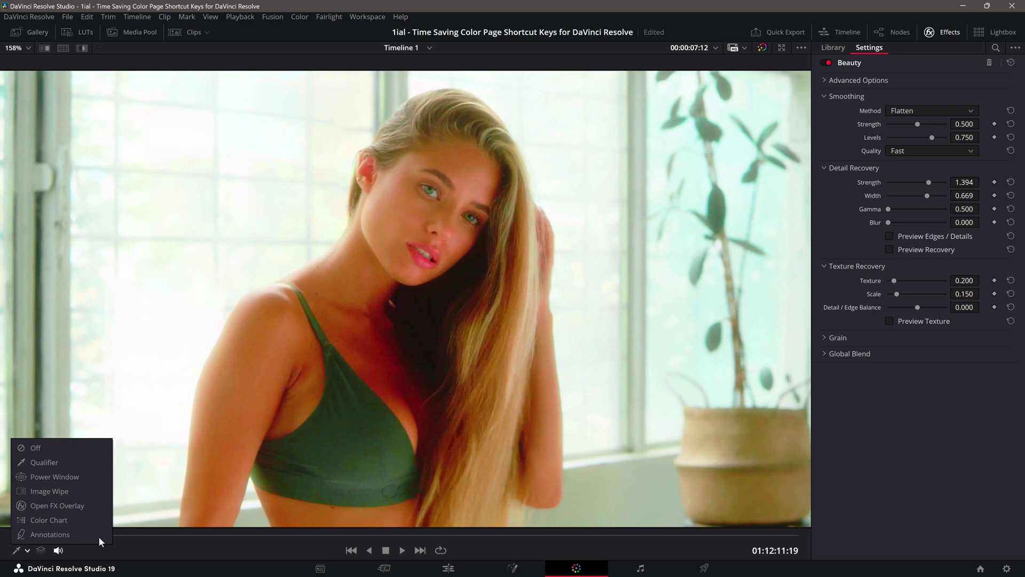
Step: Toggle the Timeline, Nodes and Effects panels, leaving the timeline and node graph hidden
click(851, 34)
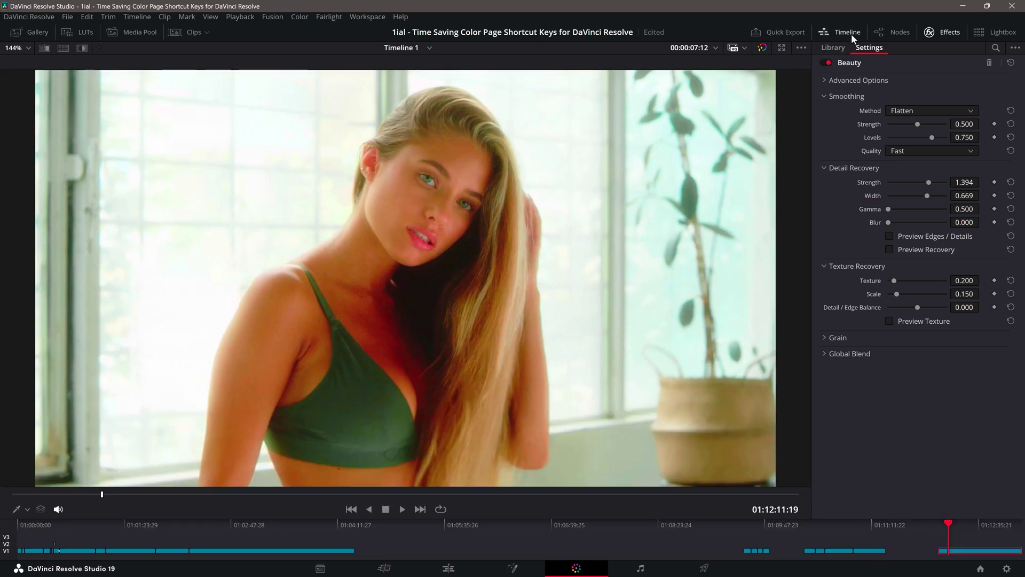
click(880, 33)
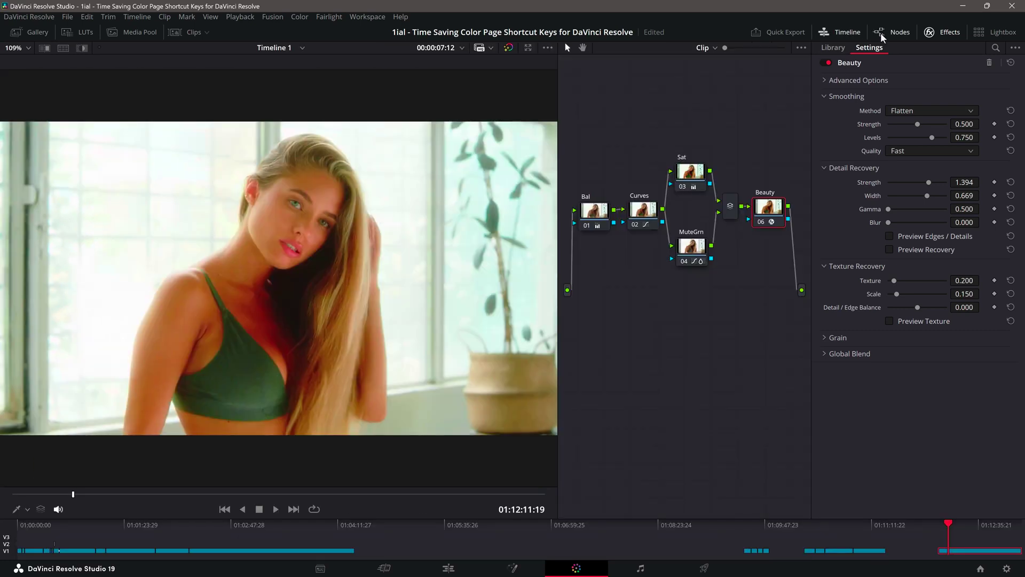
click(946, 37)
click(948, 39)
click(839, 34)
click(887, 36)
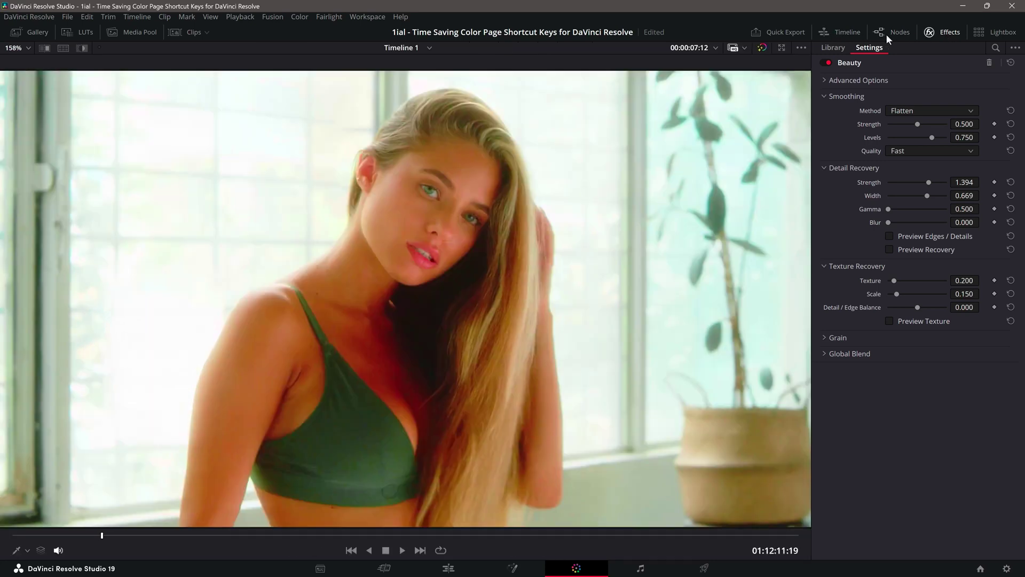
Step: Set Beauty Detail Recovery to Strength 0.991 and Width 0.229 using the edge preview
click(890, 236)
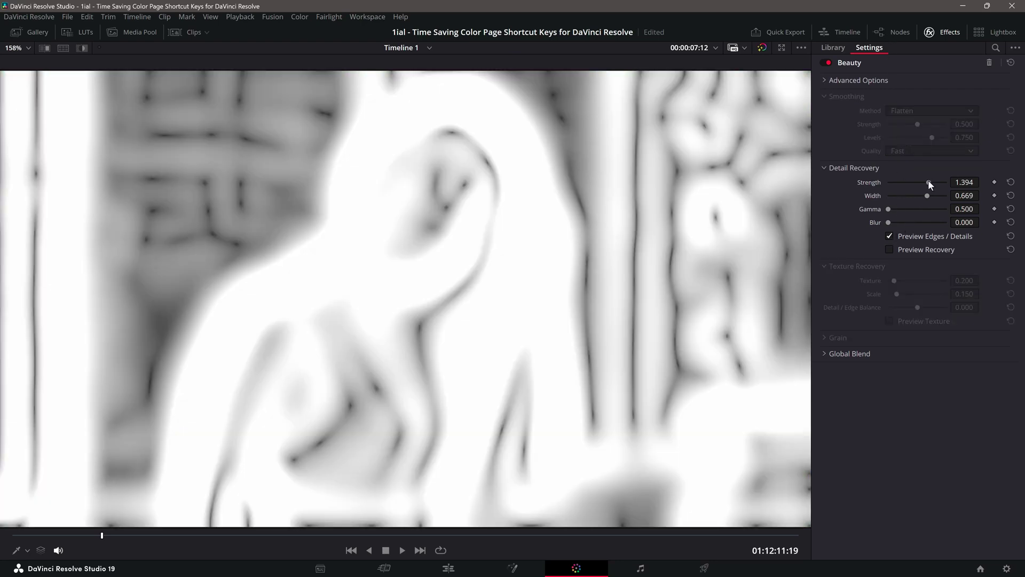
drag(927, 182, 901, 197)
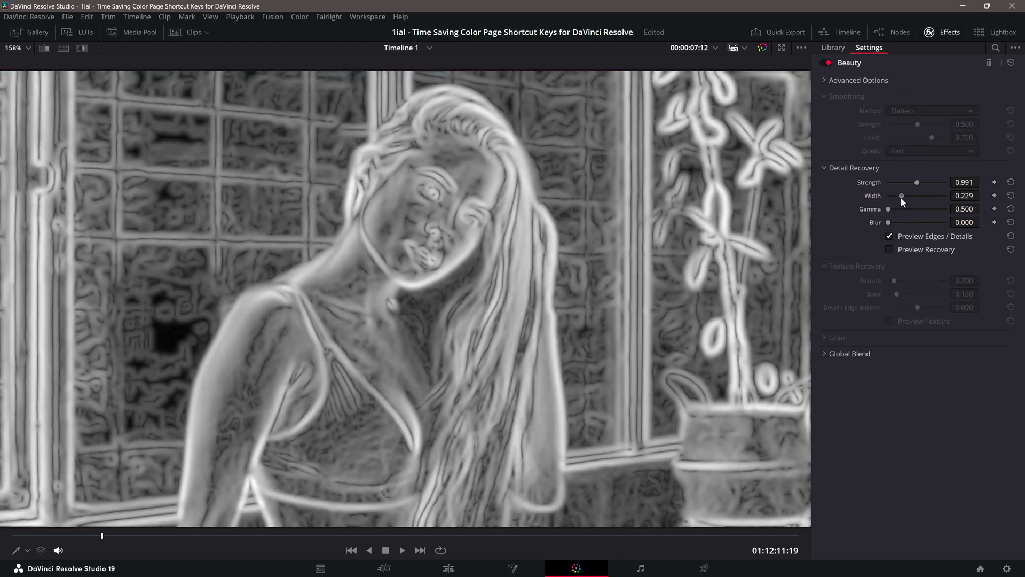
click(889, 236)
scroll(415, 198, up, 6)
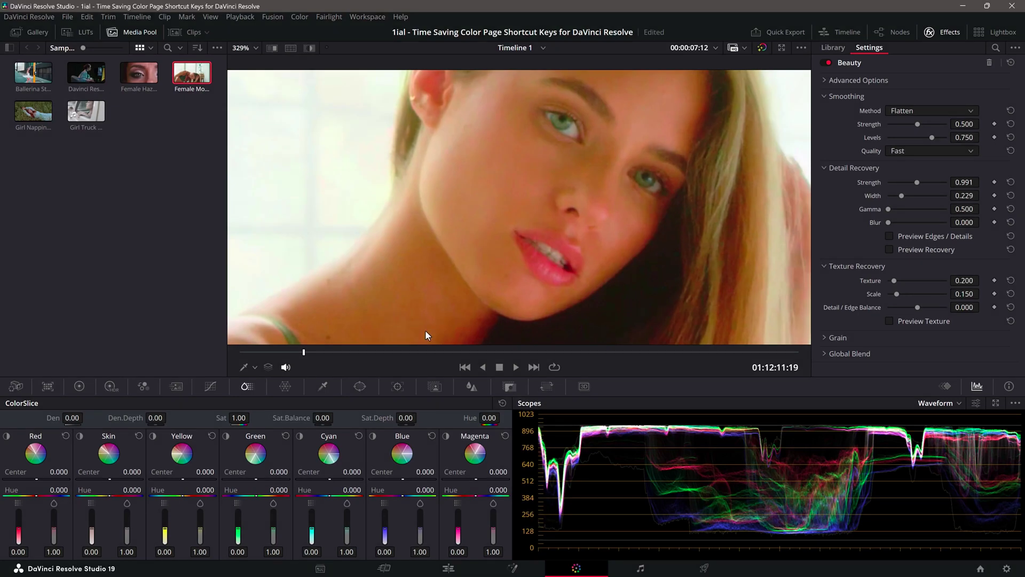
Step: Fit the frame with Z, then go to the Edit page with viewer zoom at Fit
key(z)
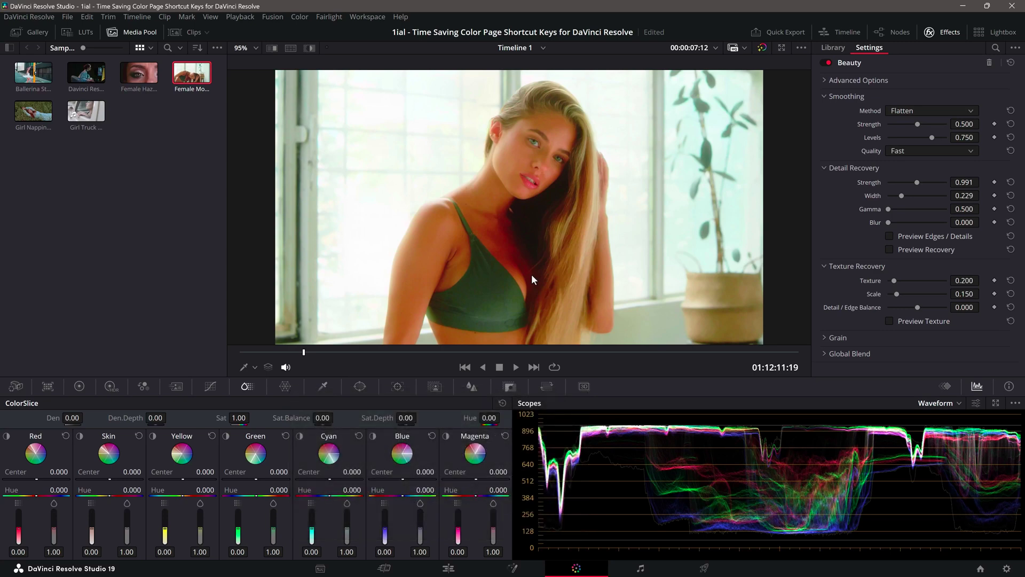
click(452, 569)
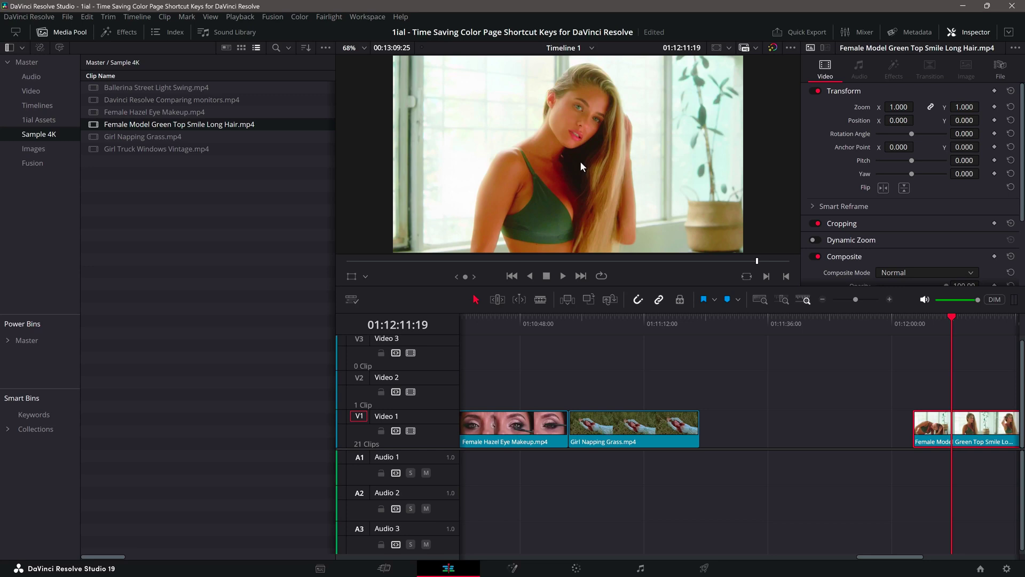
click(364, 48)
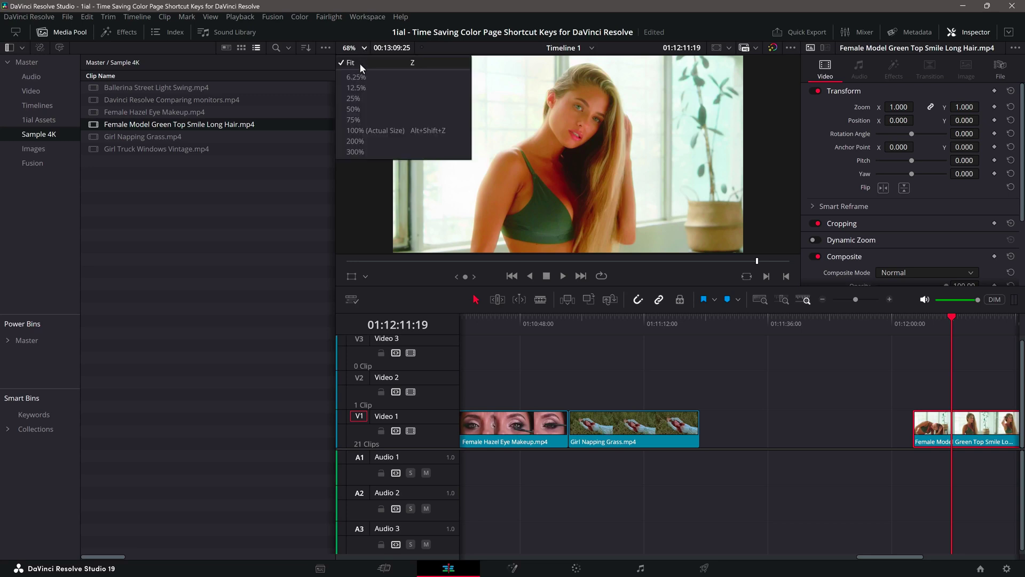
click(359, 63)
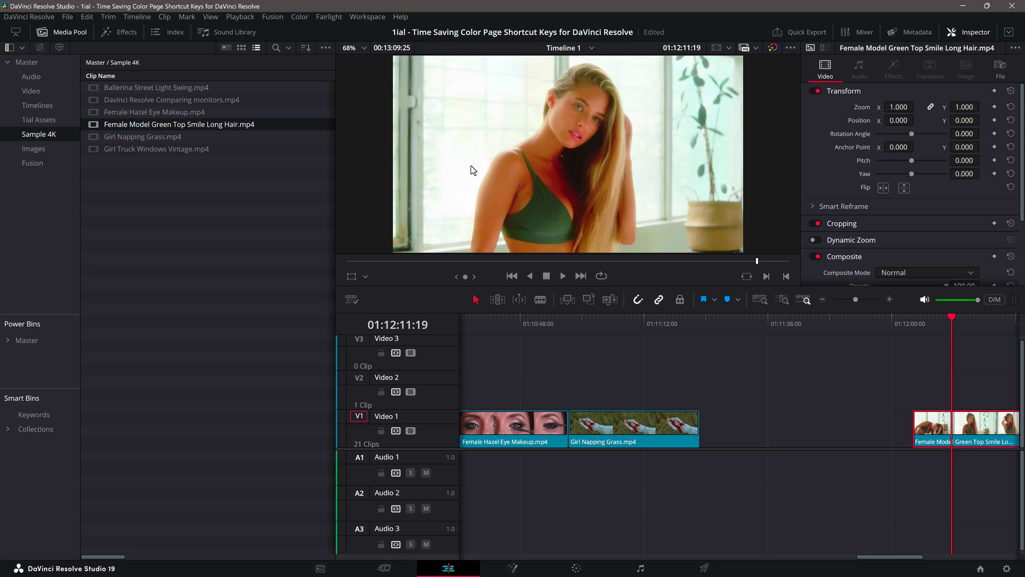
Step: Back on the Color page, select the Curves node and show its custom curves
click(575, 568)
click(890, 33)
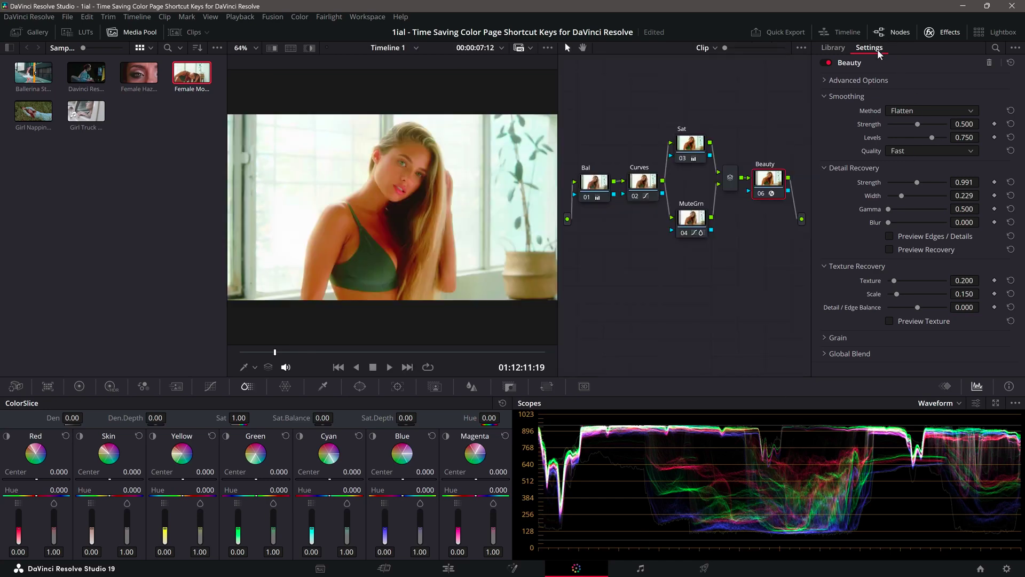
click(641, 183)
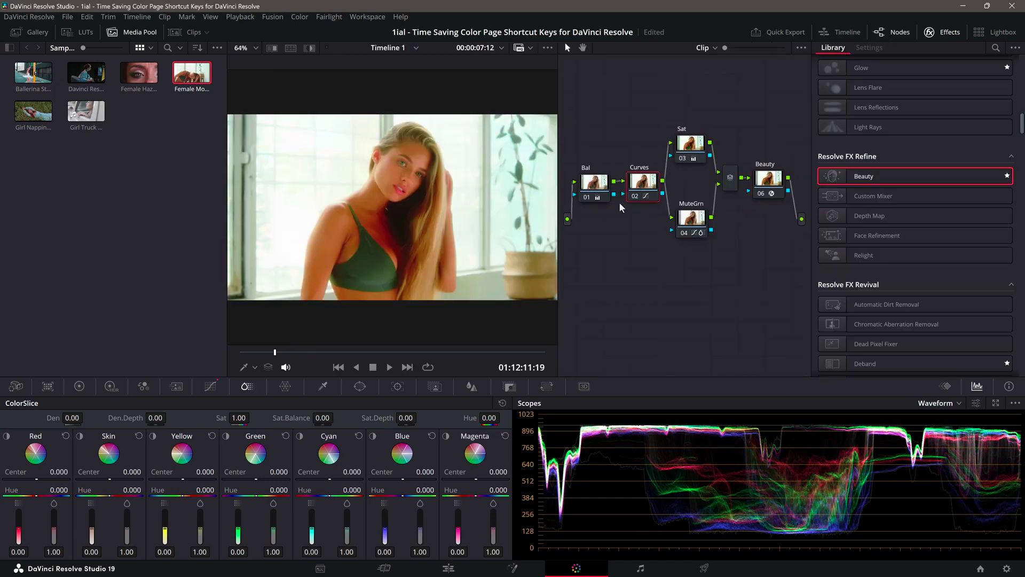
click(210, 387)
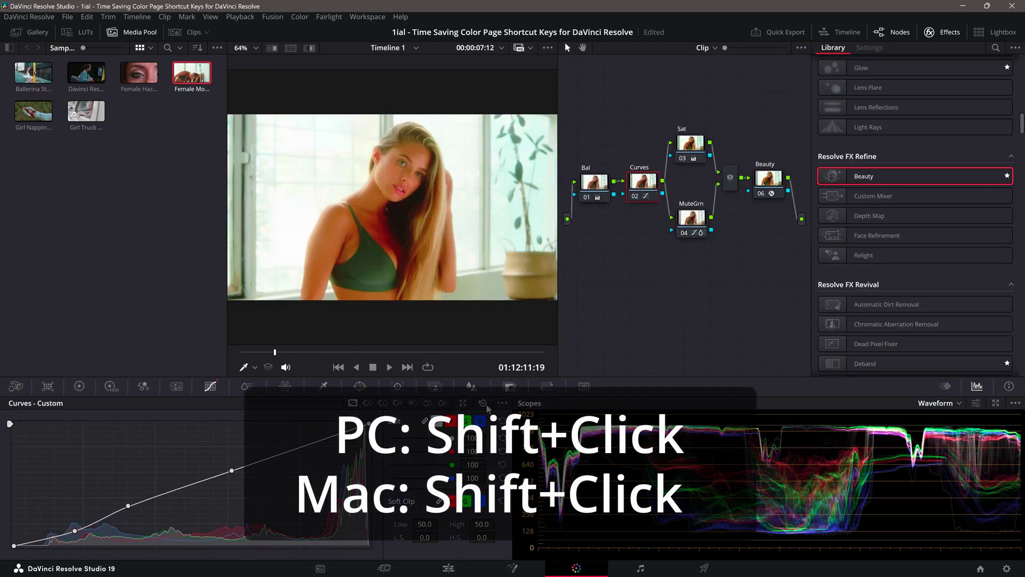
Step: Reset the custom curve, add and reshape control points, and show keyframes beside the curves
click(485, 405)
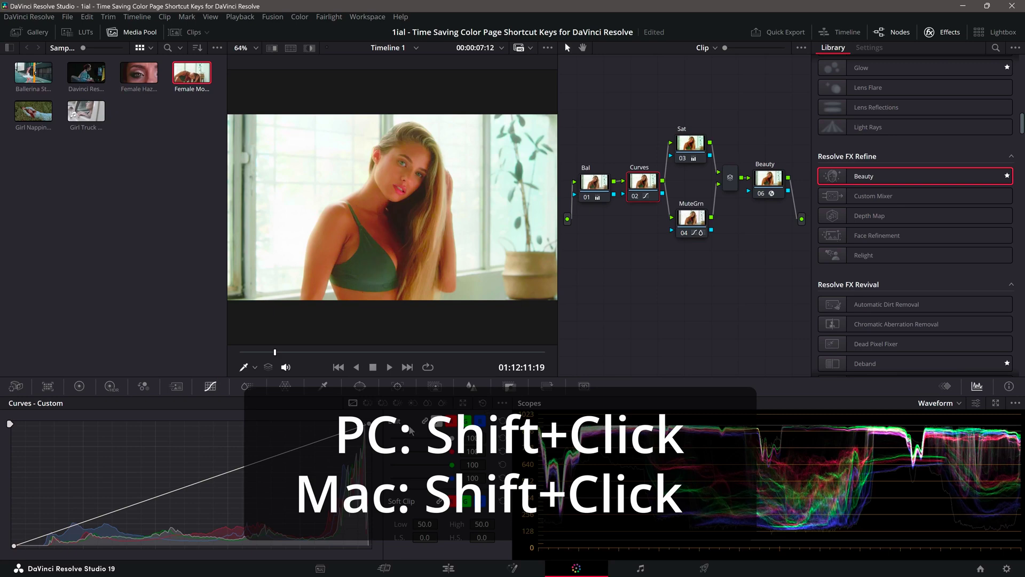
click(125, 508)
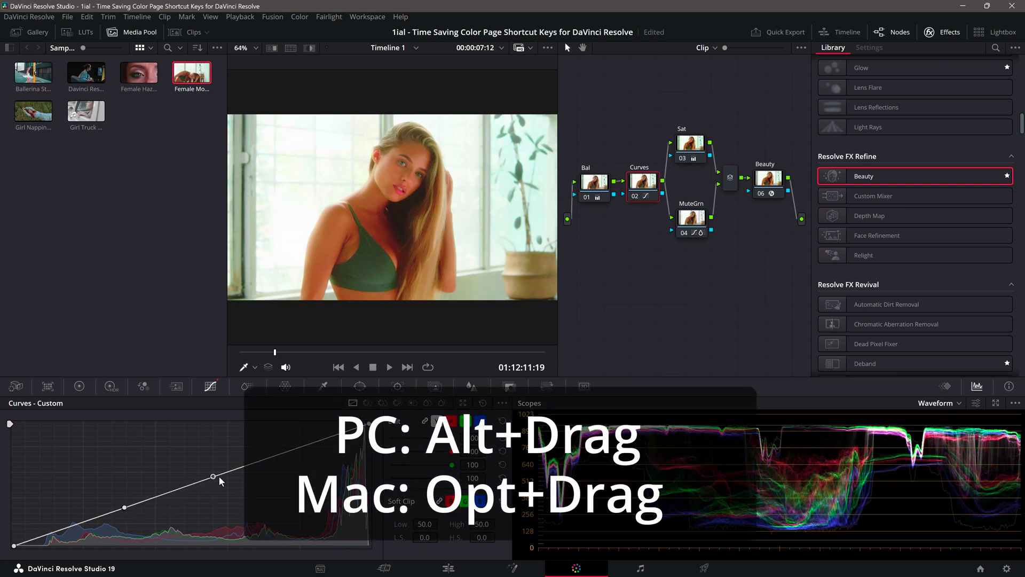
drag(213, 477, 168, 492)
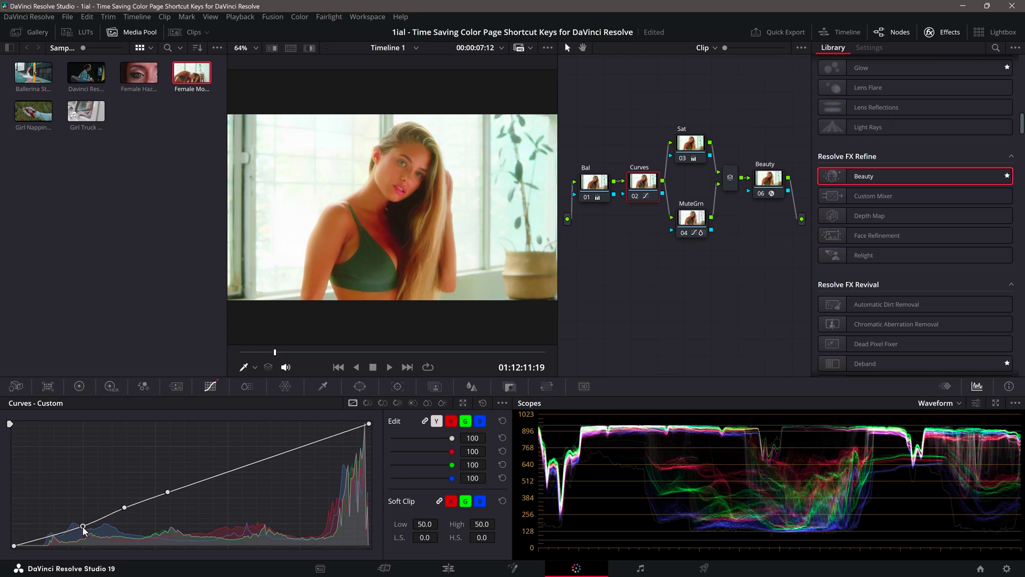
drag(83, 522, 83, 528)
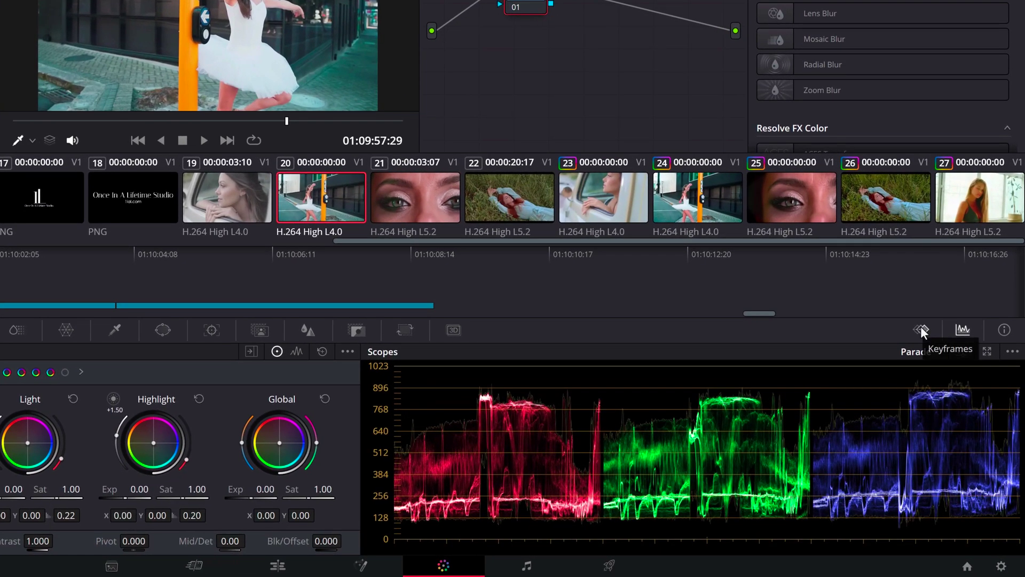
click(921, 328)
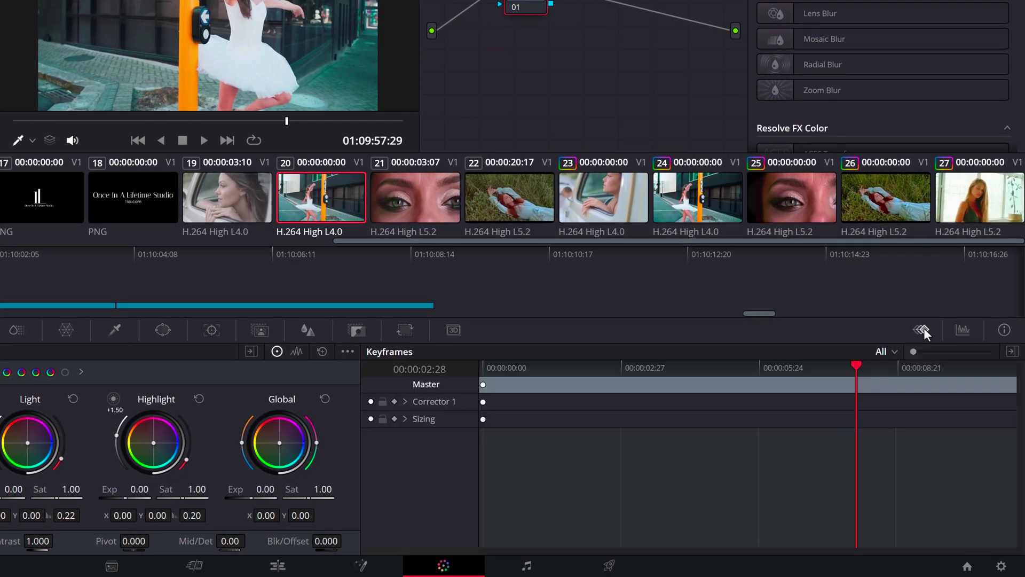
click(1012, 352)
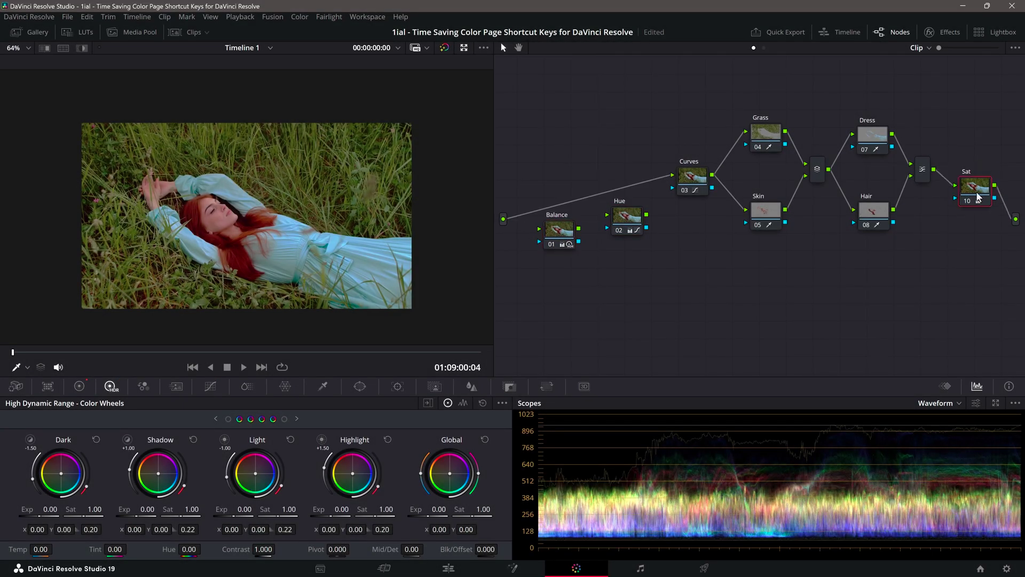
Step: Reorder the node chain so Sat comes first and Balance sits between Sat and Curves
drag(981, 180, 584, 184)
drag(629, 220, 980, 206)
drag(560, 234, 648, 191)
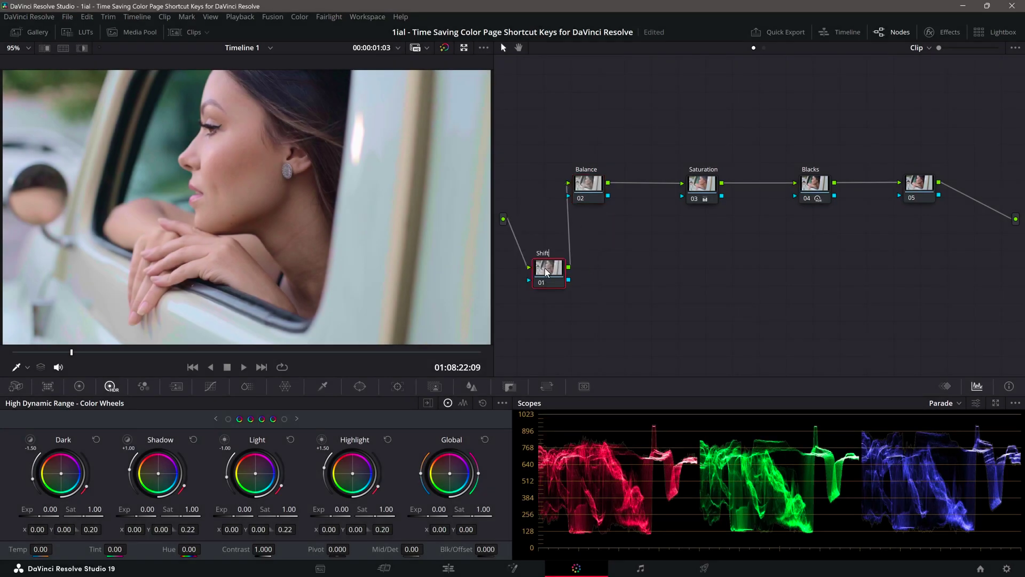
Step: Add serial, parallel and layer nodes after Balance, Saturation and Blacks, labelled Alt S, Alt P, Alt L
text(S)
click(588, 184)
key(alt+s)
text(Alt S)
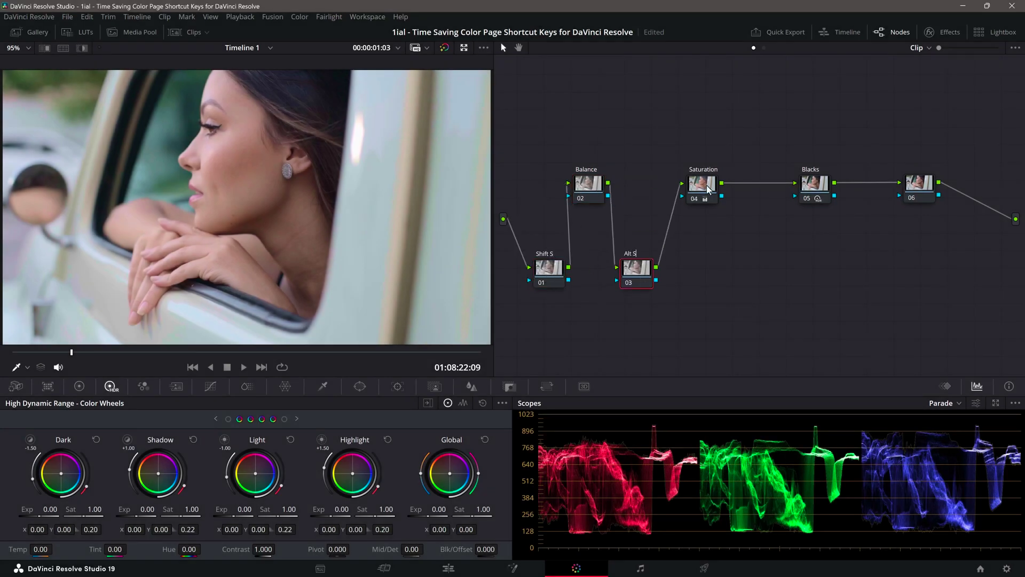
click(708, 190)
key(alt+p)
text(Alt P)
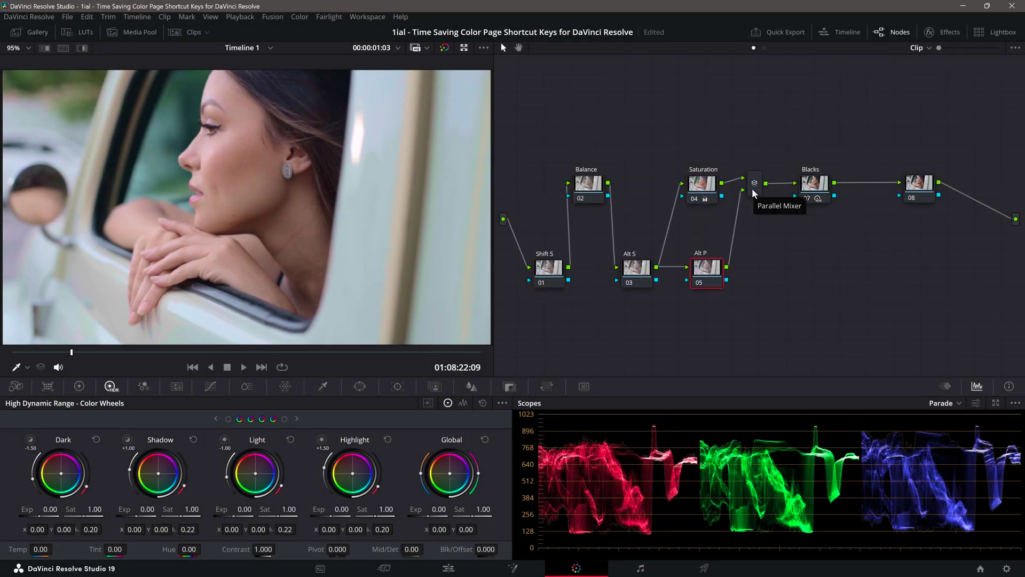
click(814, 190)
key(alt+l)
text(Alt L)
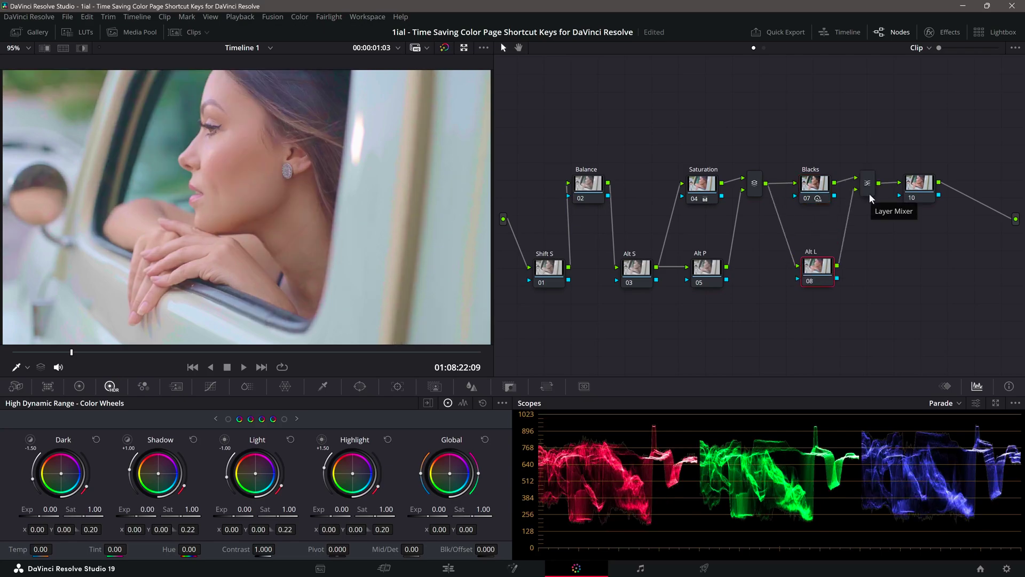